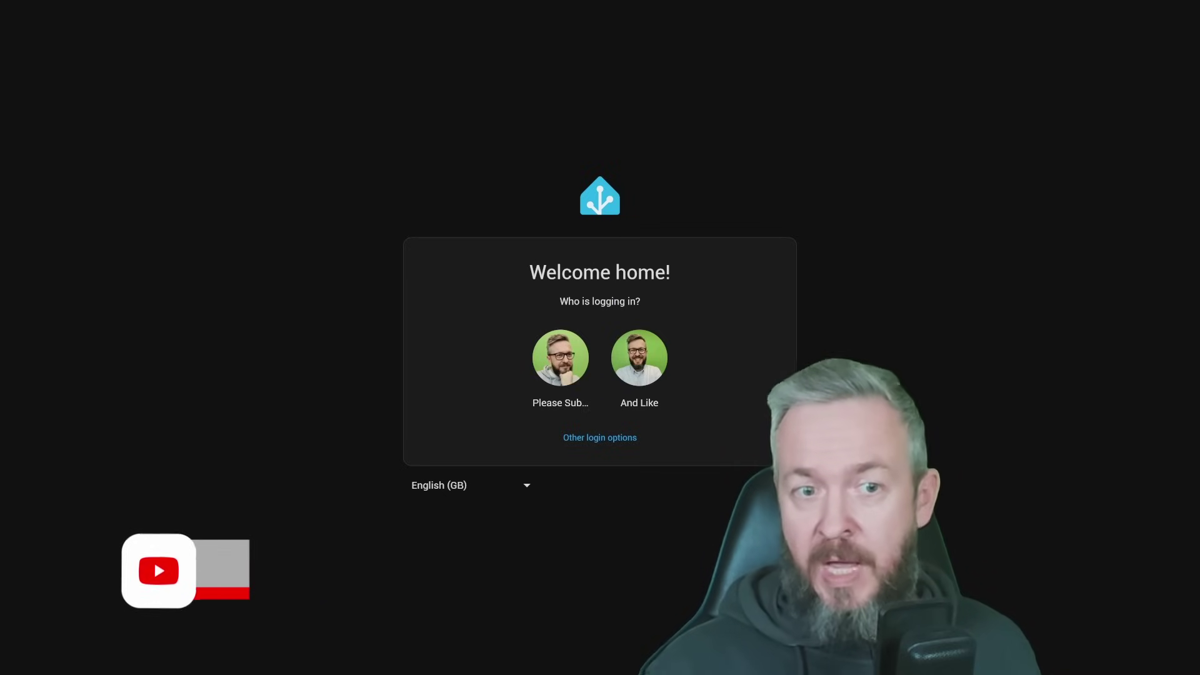
# Sign in with the chosen user account and password, using the username-and-password login form
pyautogui.click(560, 375)
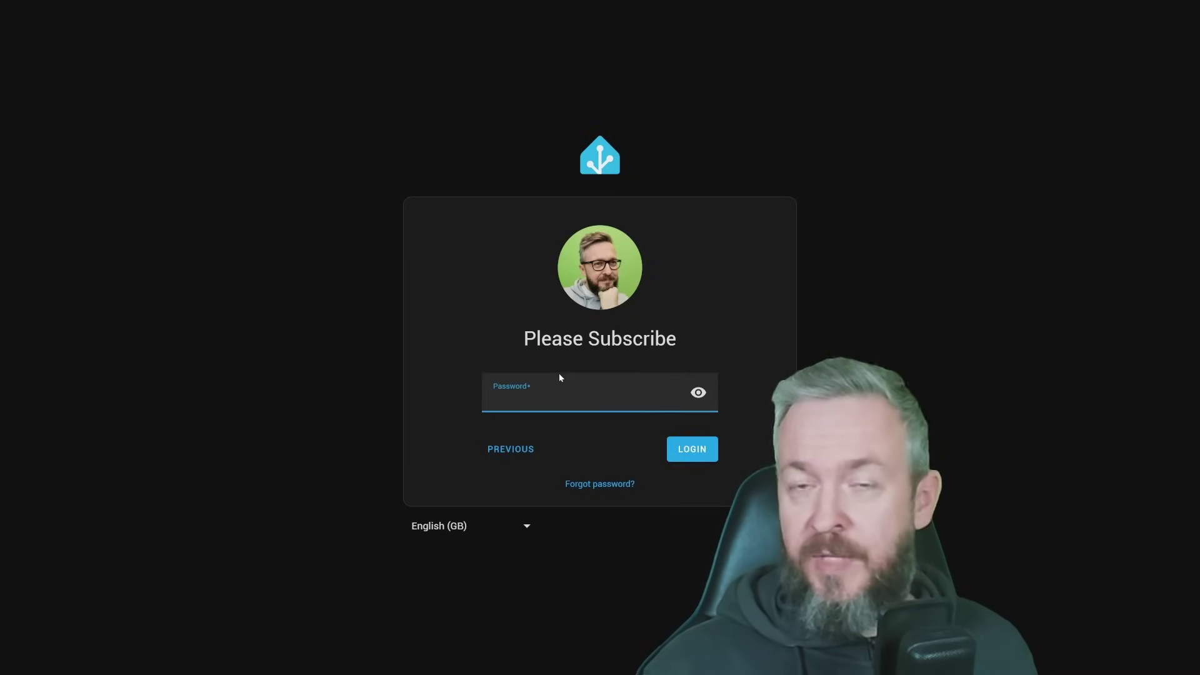
pyautogui.write('******')
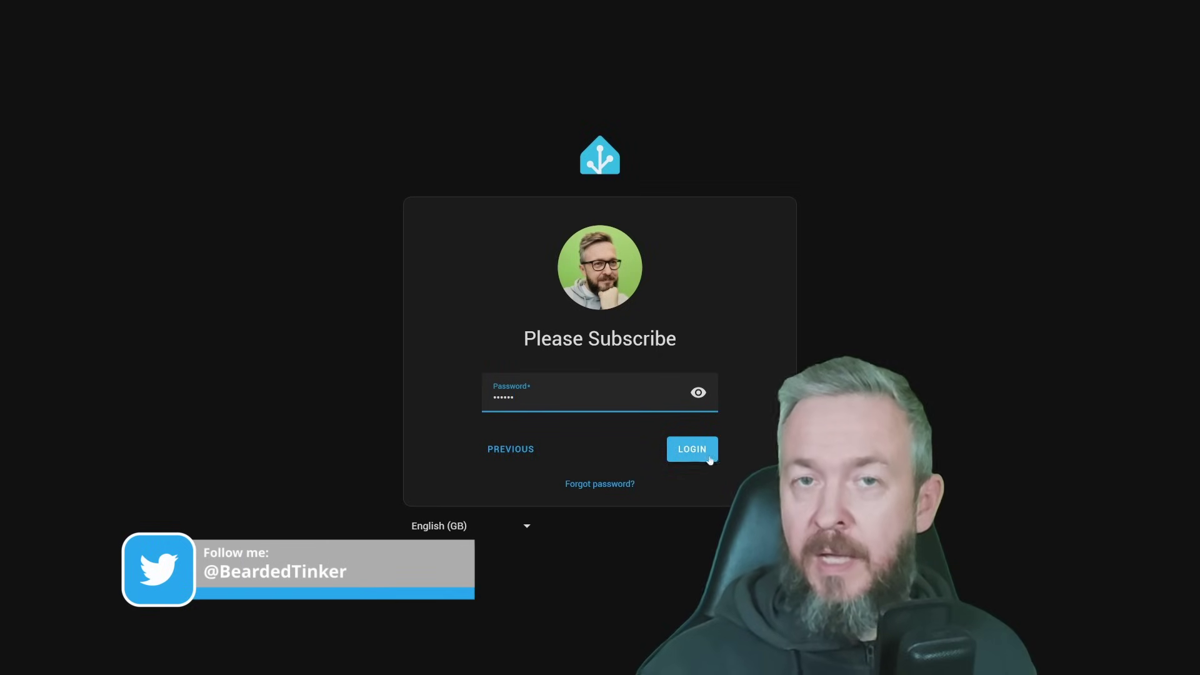
pyautogui.click(704, 450)
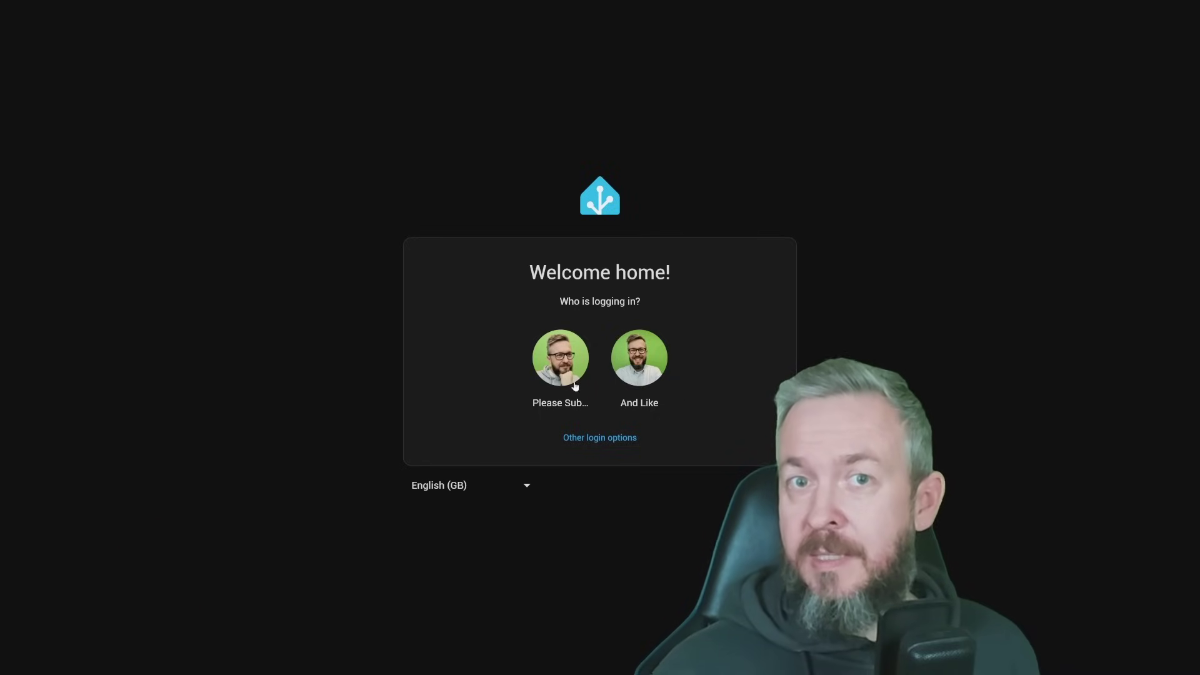
pyautogui.click(570, 439)
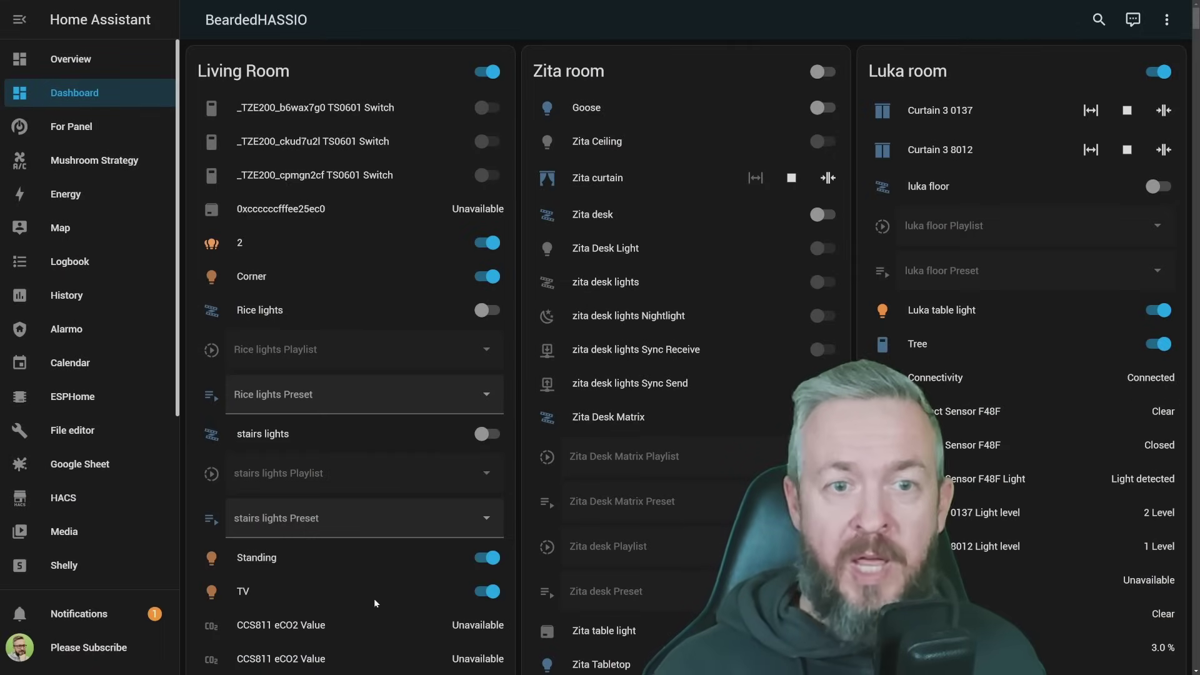
# Scroll down through the BeardedHASSIO room cards such as Coridor, Dining room, Loft and Bedroom
pyautogui.scroll(-1, 756, 351)
pyautogui.scroll(-20, 758, 355)
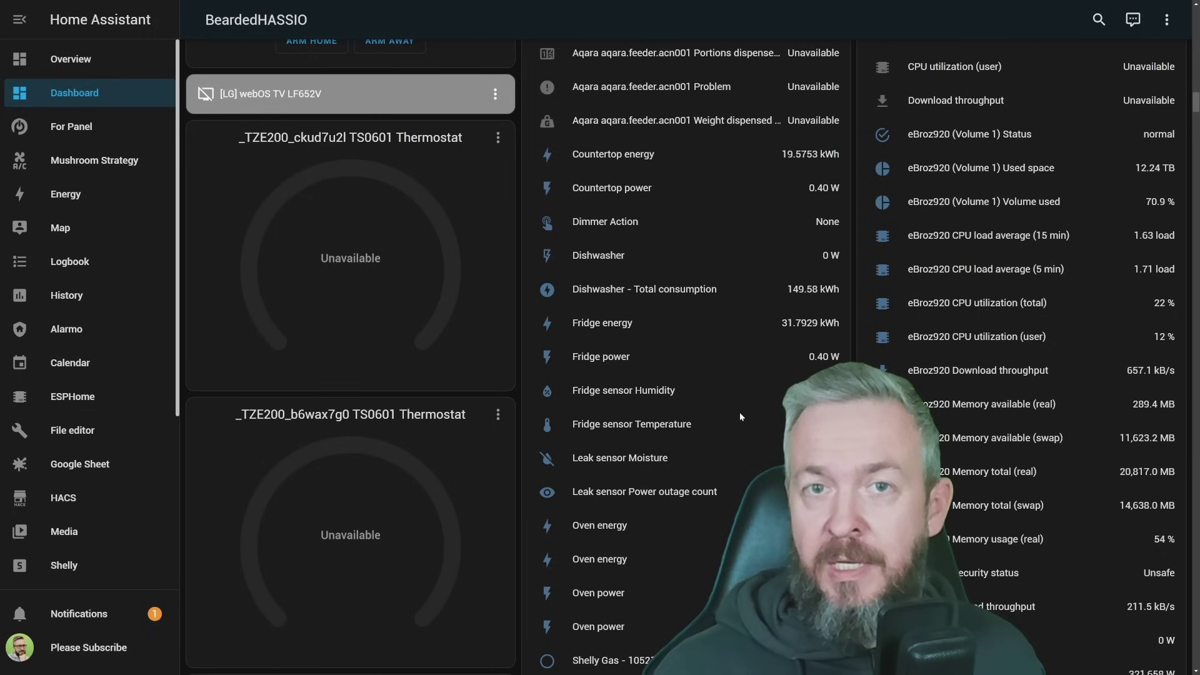
pyautogui.scroll(-15, 740, 414)
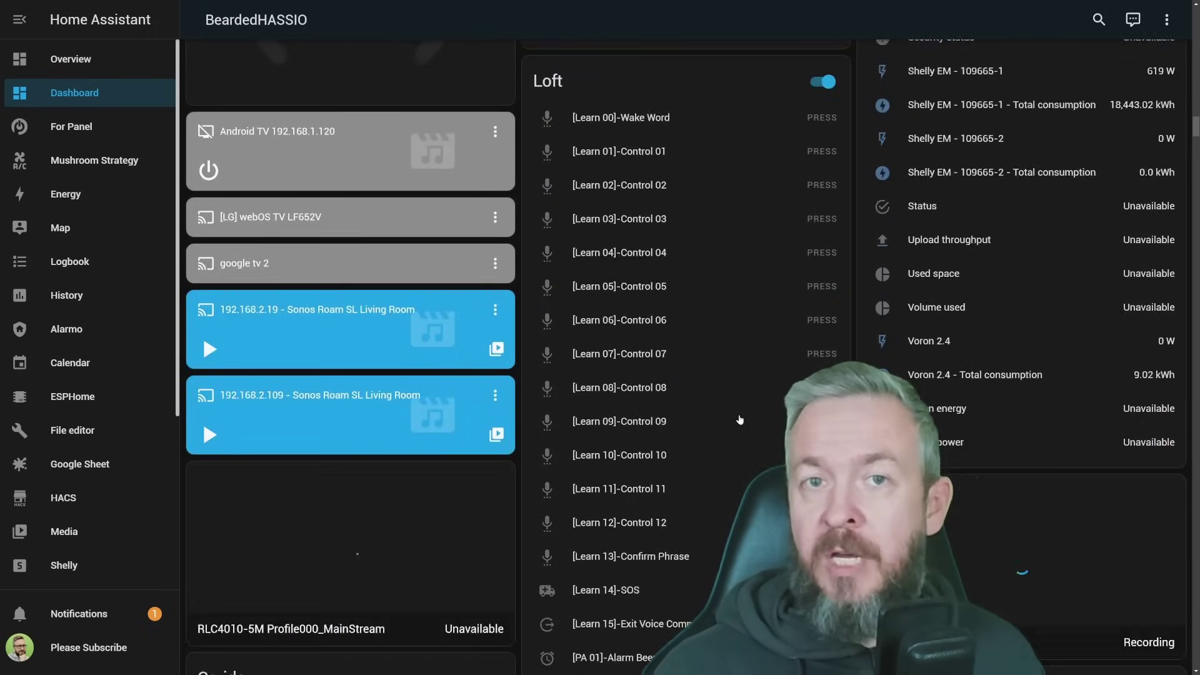
pyautogui.scroll(-4, 740, 419)
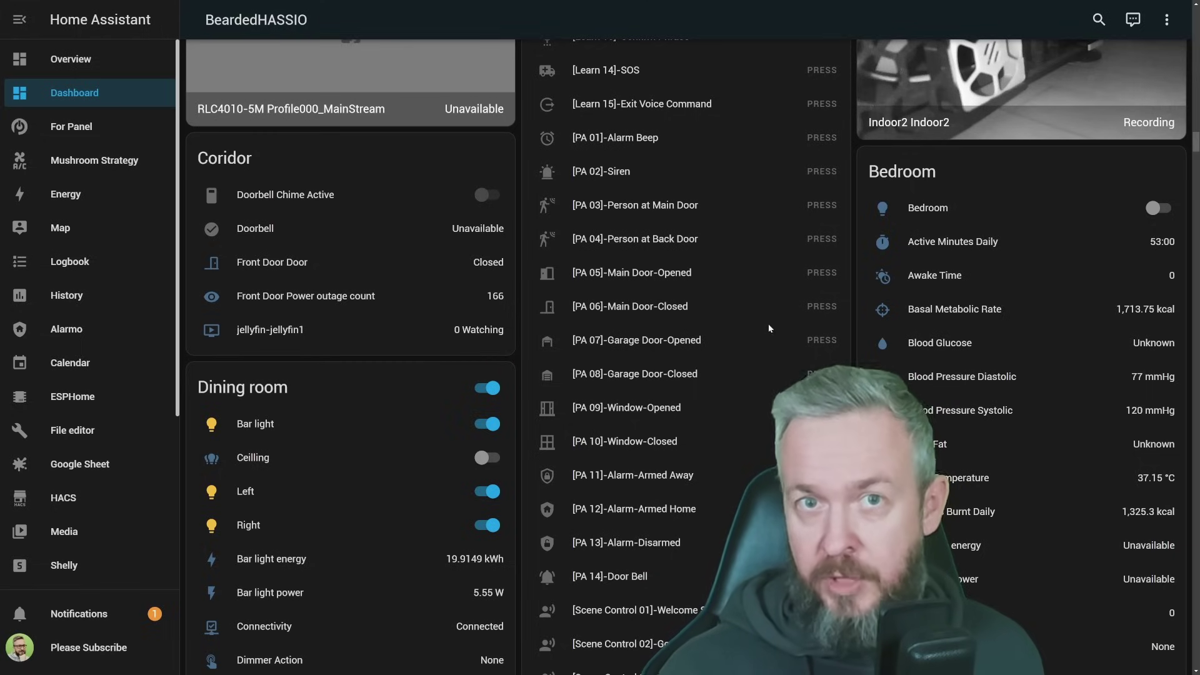
# In the dashboard's area settings, hide the Air Conditioning, Balcony, Hot Water and Loggia areas
pyautogui.click(1167, 20)
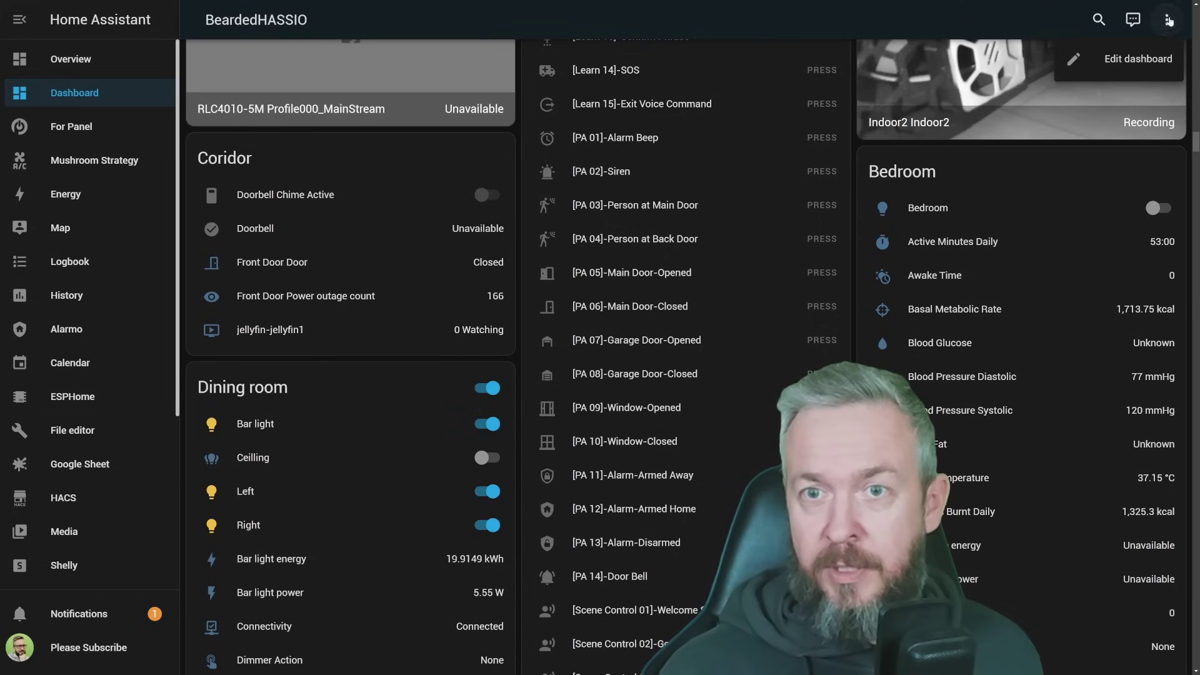
pyautogui.click(1145, 55)
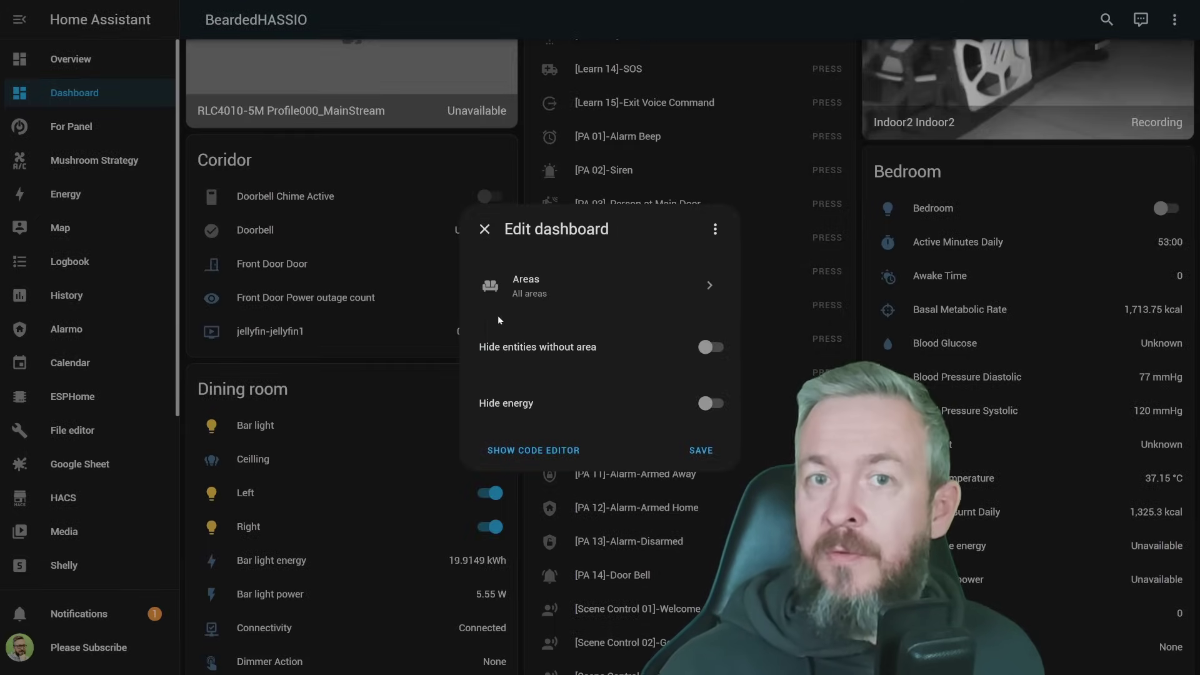
pyautogui.click(500, 306)
pyautogui.scroll(-1, 536, 329)
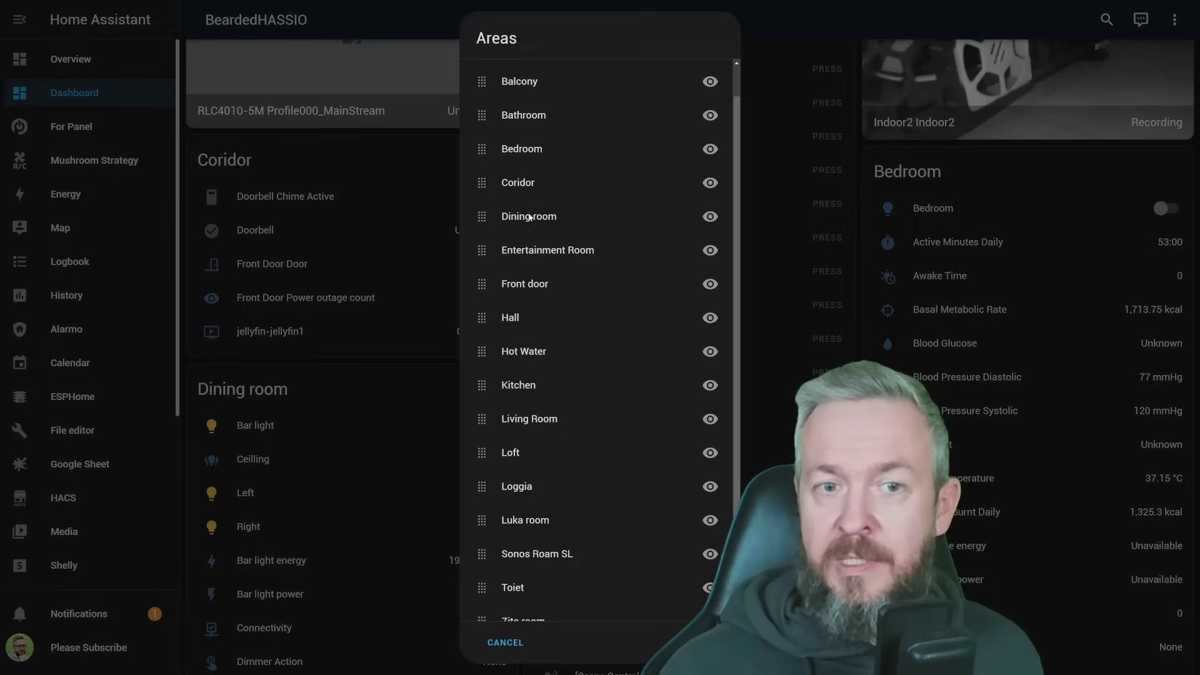
pyautogui.scroll(1, 568, 354)
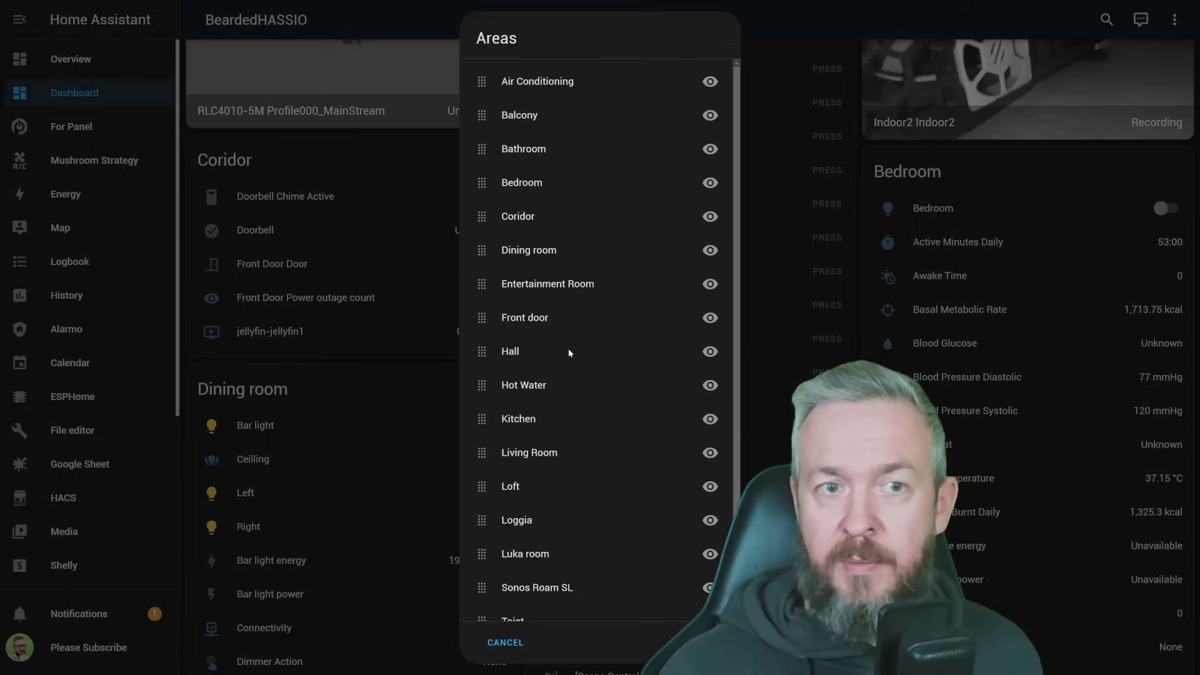
pyautogui.click(711, 82)
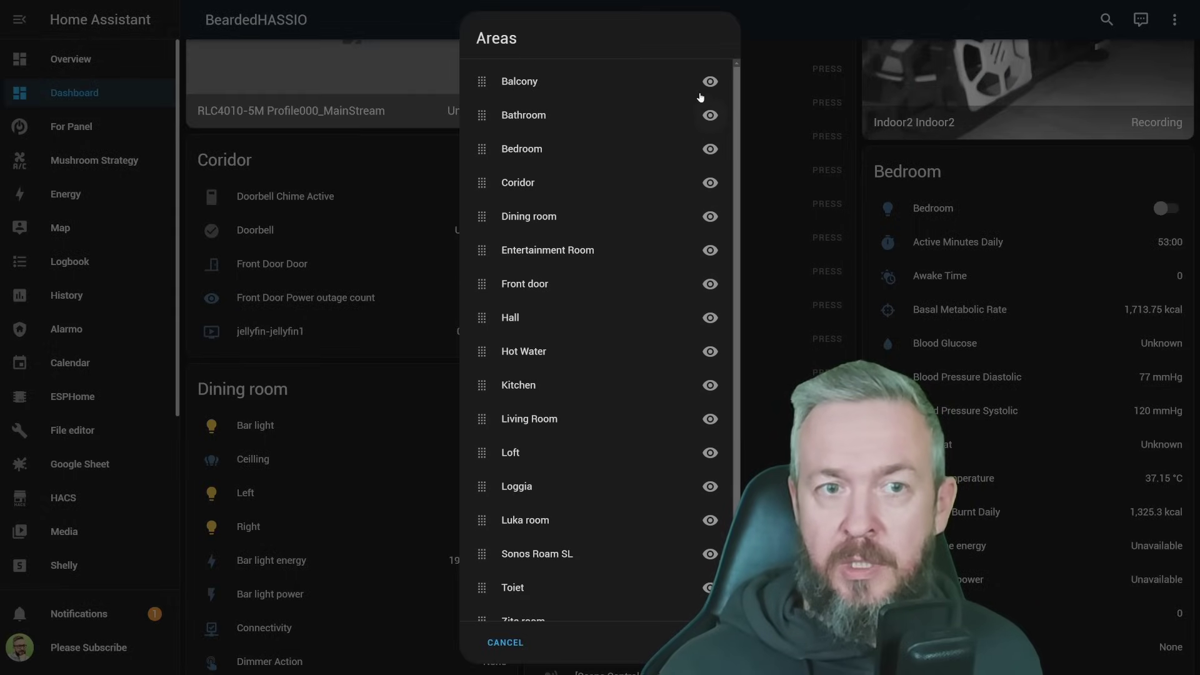
pyautogui.click(710, 82)
pyautogui.click(711, 319)
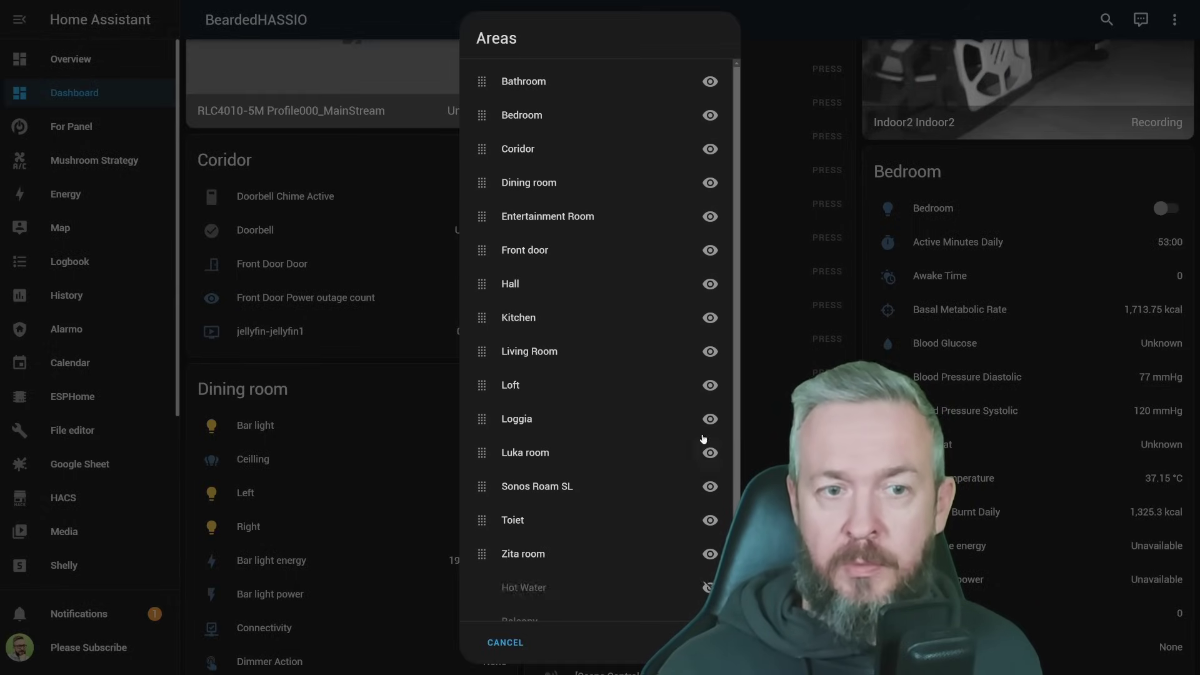
pyautogui.click(710, 420)
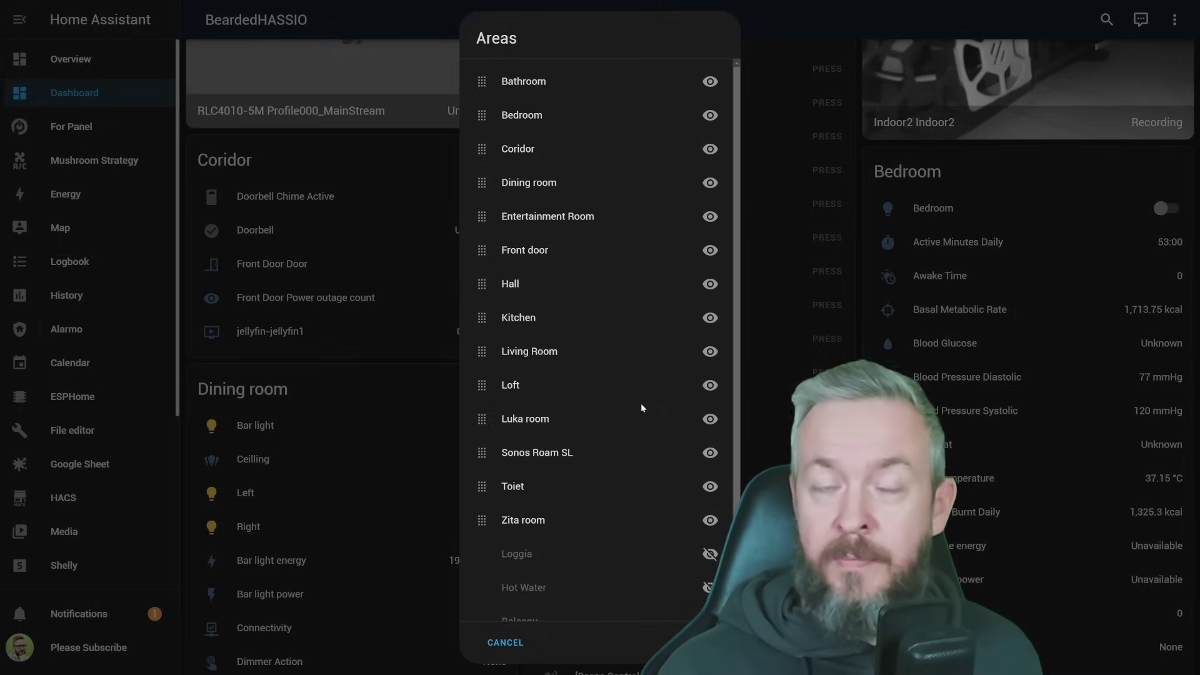
pyautogui.scroll(-1, 616, 178)
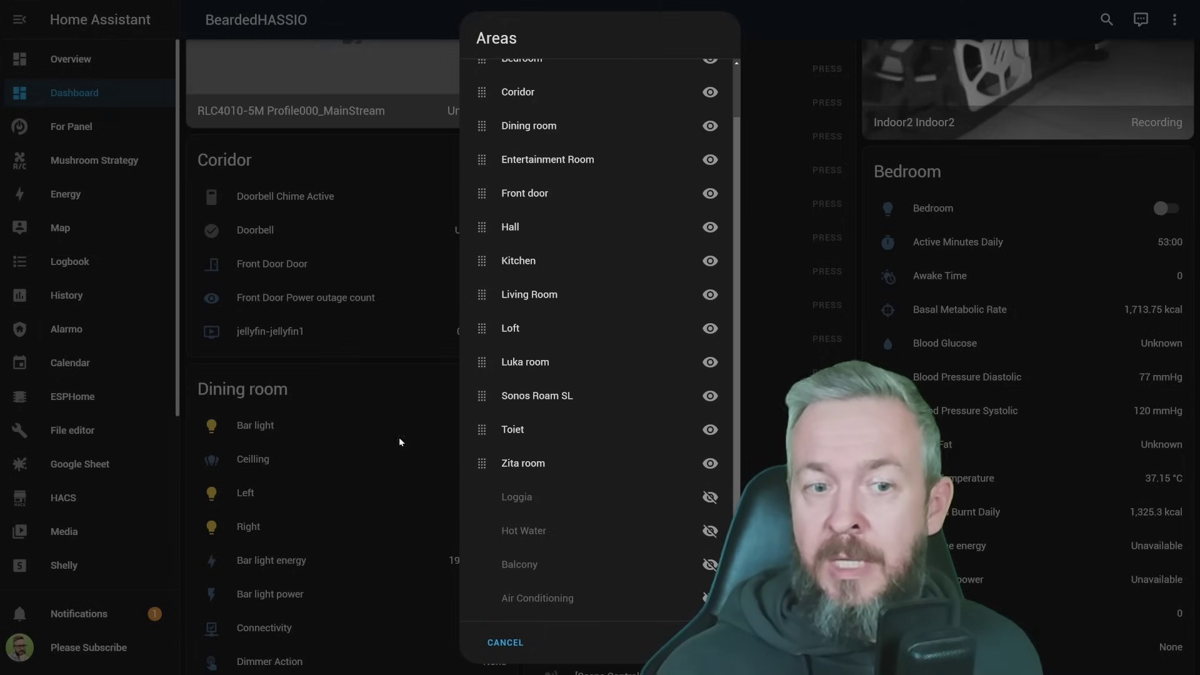
pyautogui.press('Escape')
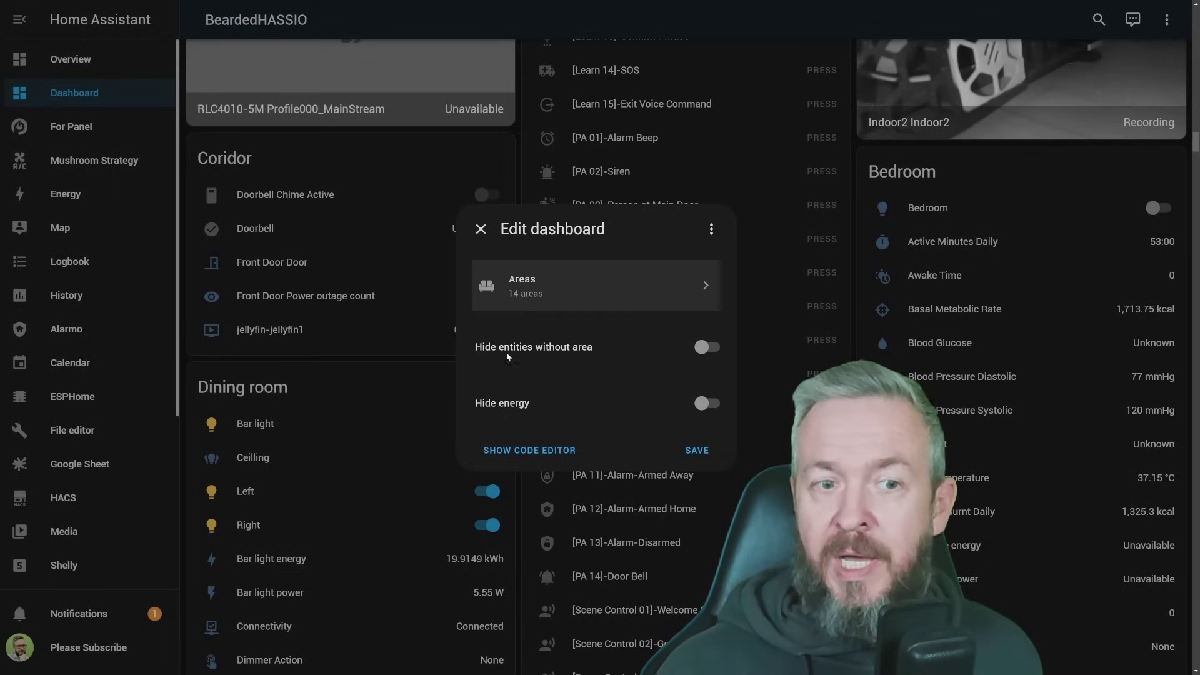
# Turn on hiding of entities without an area and energy entities, then save the dashboard
pyautogui.click(711, 348)
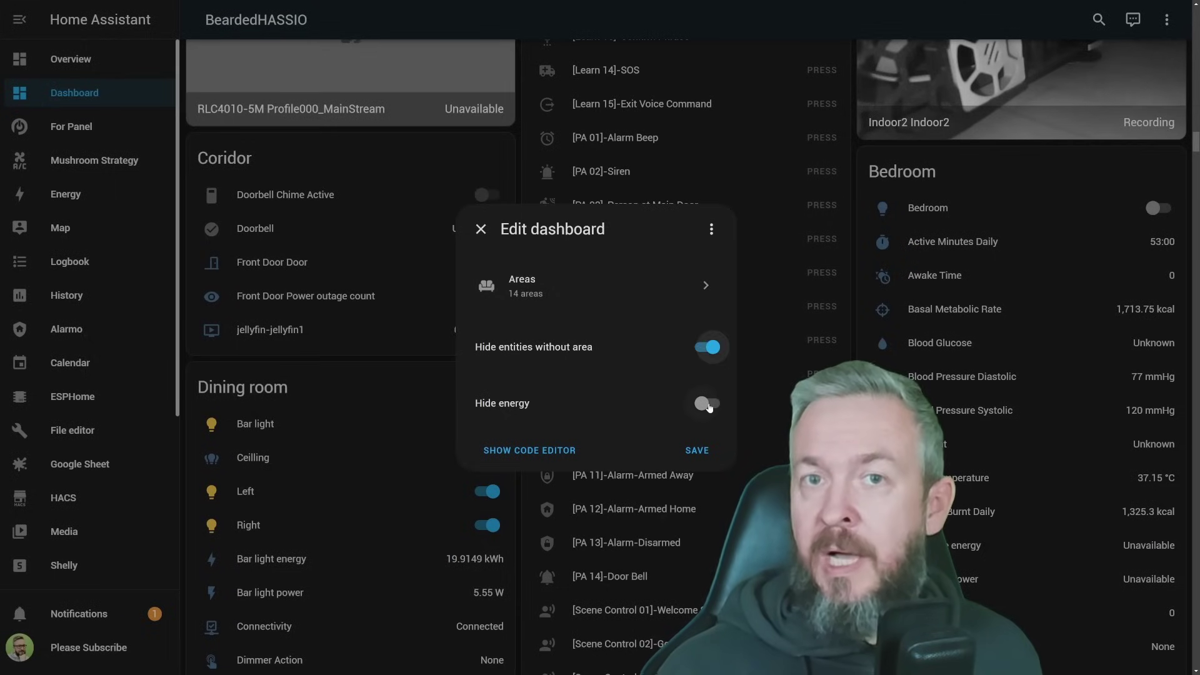
pyautogui.click(709, 405)
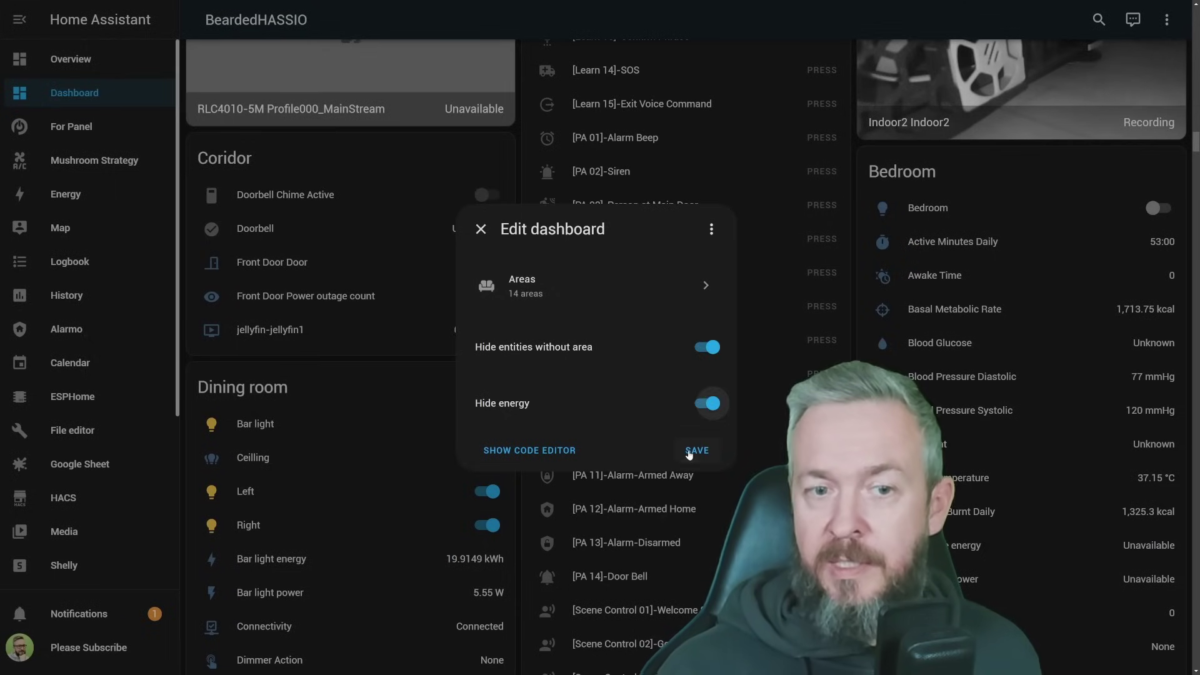
pyautogui.click(696, 451)
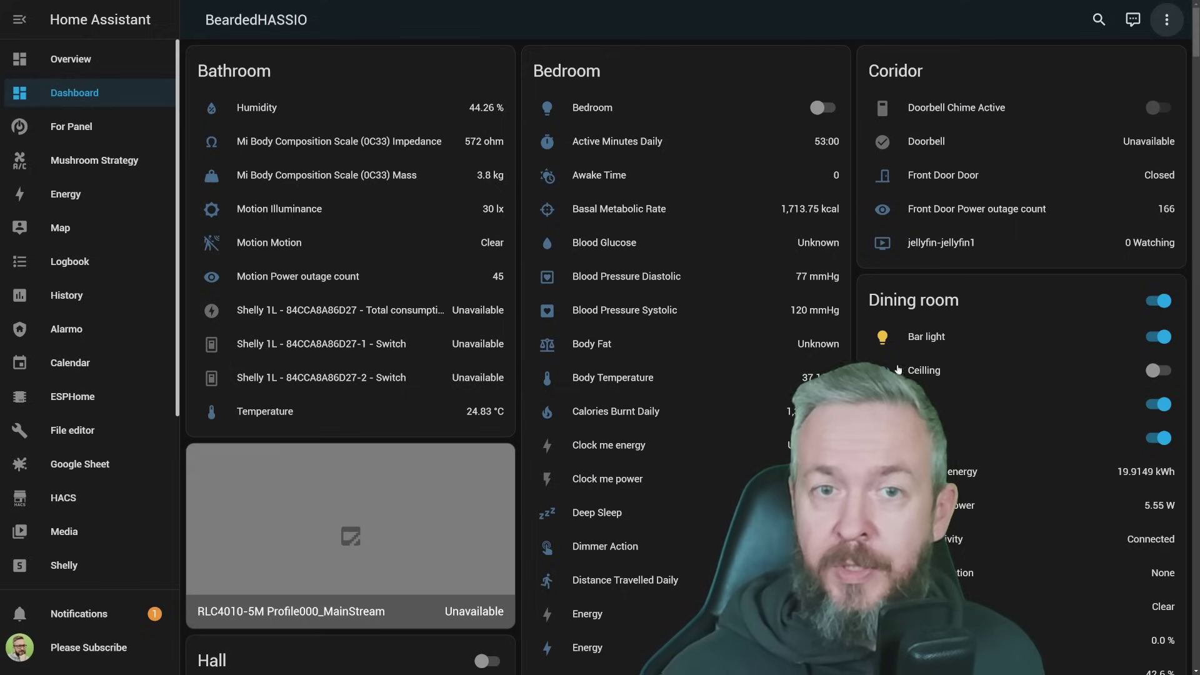
# Move Hall and Kitchen directly below Bathroom in the dashboard's area order and save
pyautogui.click(1167, 35)
pyautogui.click(1132, 61)
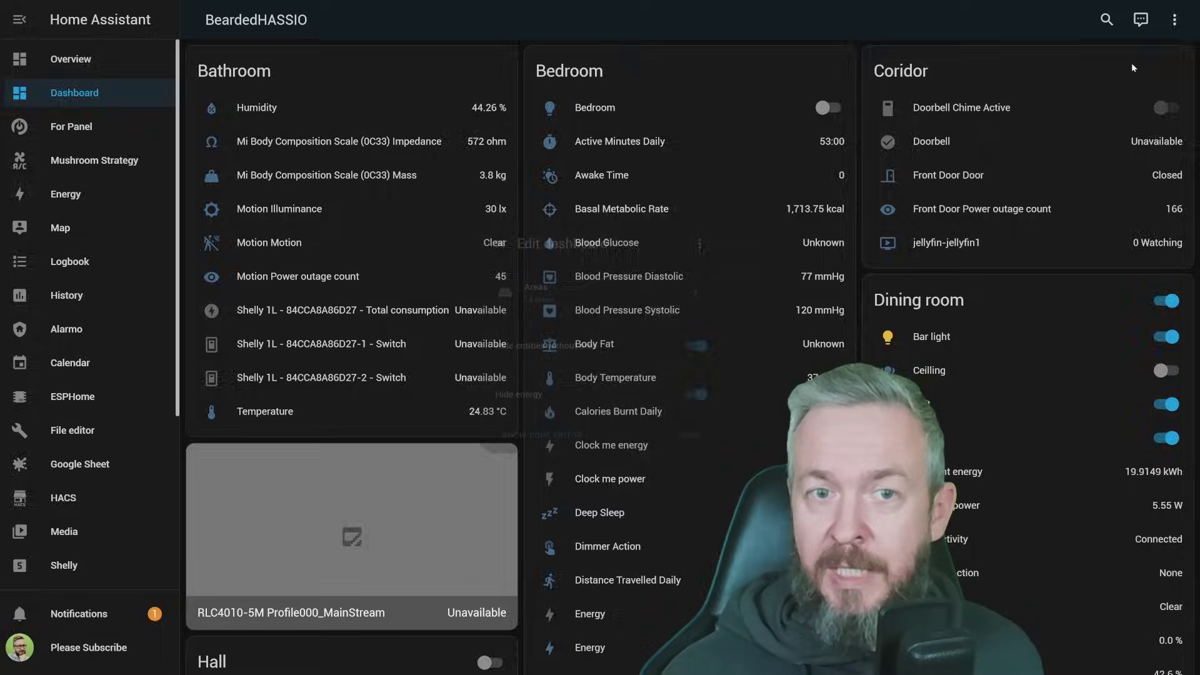
pyautogui.click(575, 286)
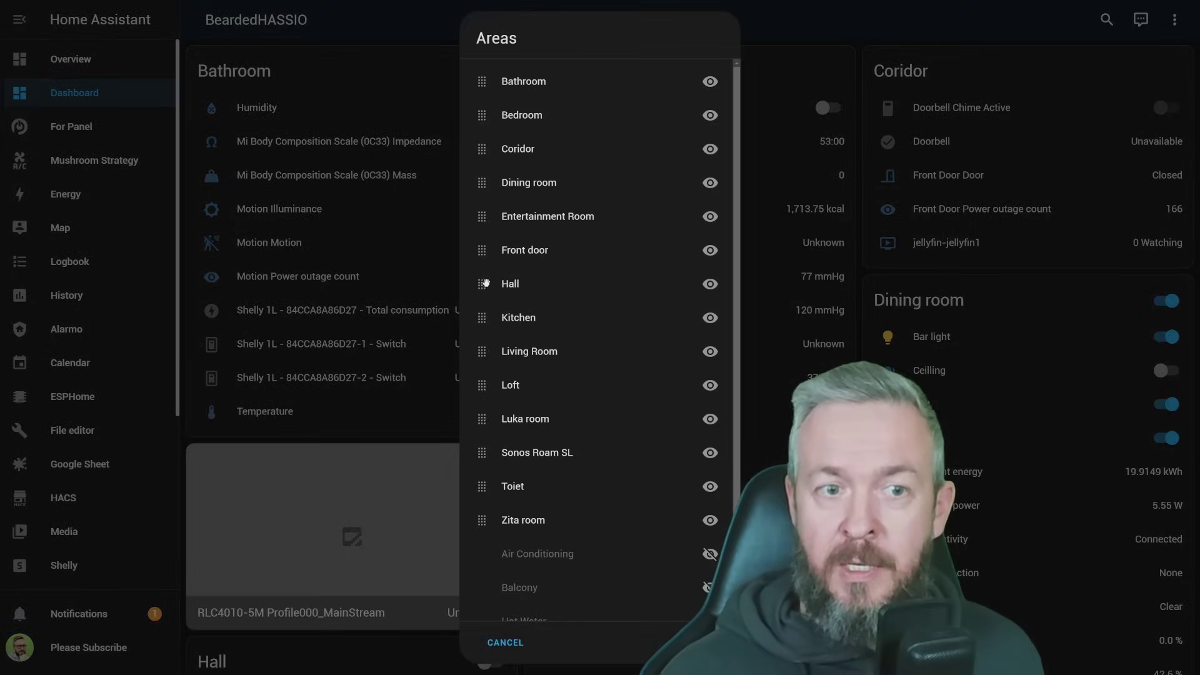
pyautogui.moveTo(485, 283); pyautogui.dragTo(493, 164)
pyautogui.moveTo(485, 323); pyautogui.dragTo(487, 113)
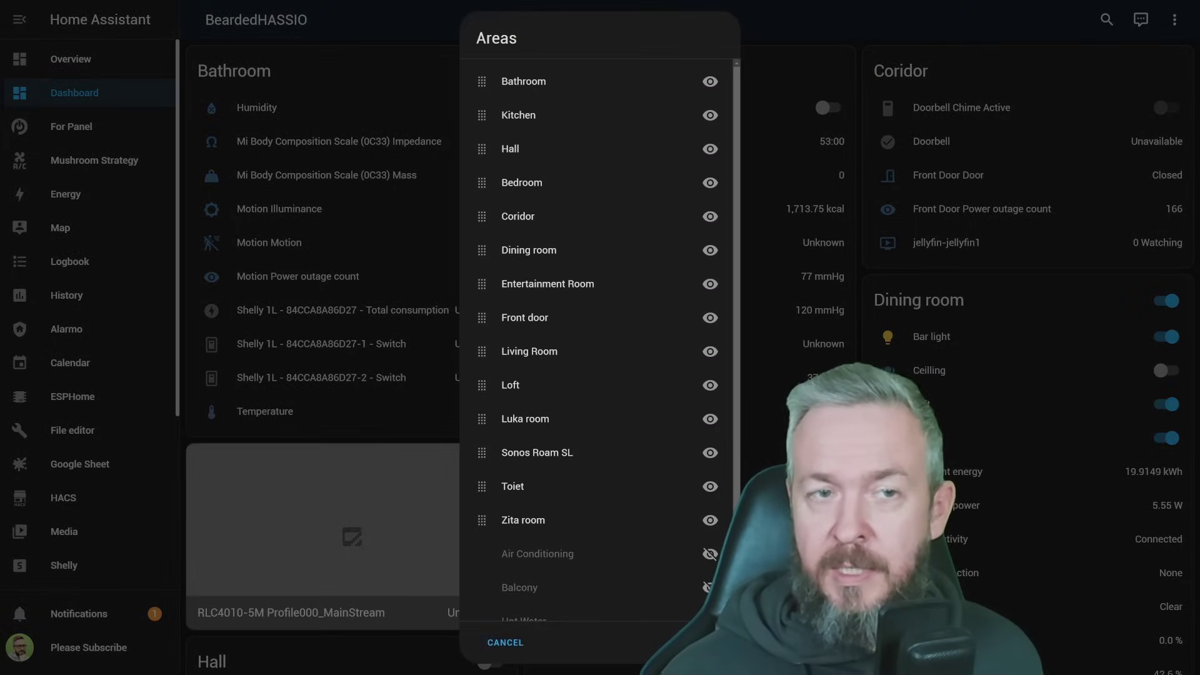
pyautogui.press('Escape')
pyautogui.click(690, 452)
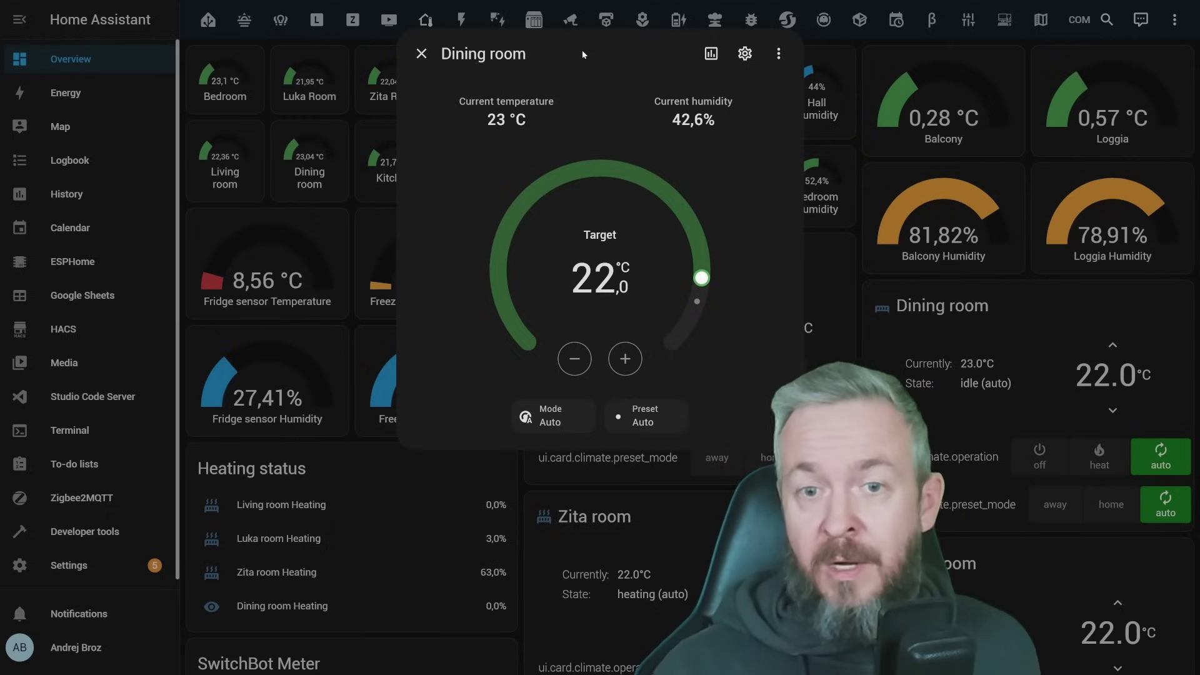
# Dismiss the Dining room thermostat dialog to get back to the room thermostat cards
pyautogui.click(951, 311)
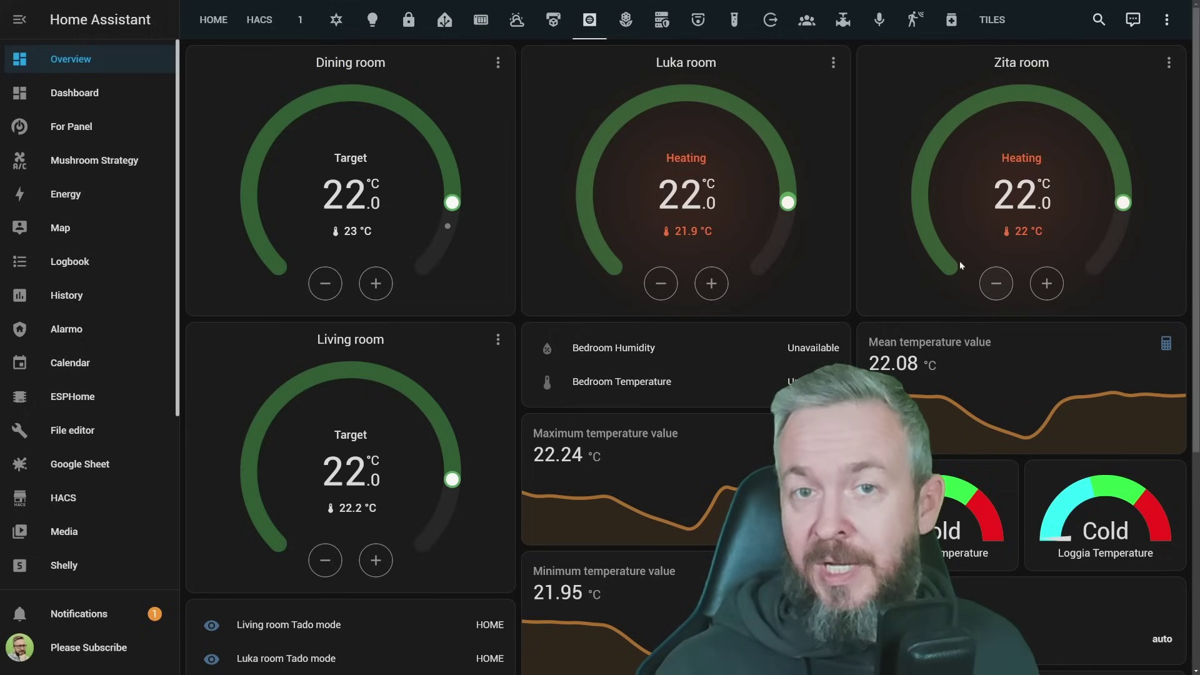
# Edit the Luka room thermostat card and add the Climate HVAC modes feature
pyautogui.click(1166, 19)
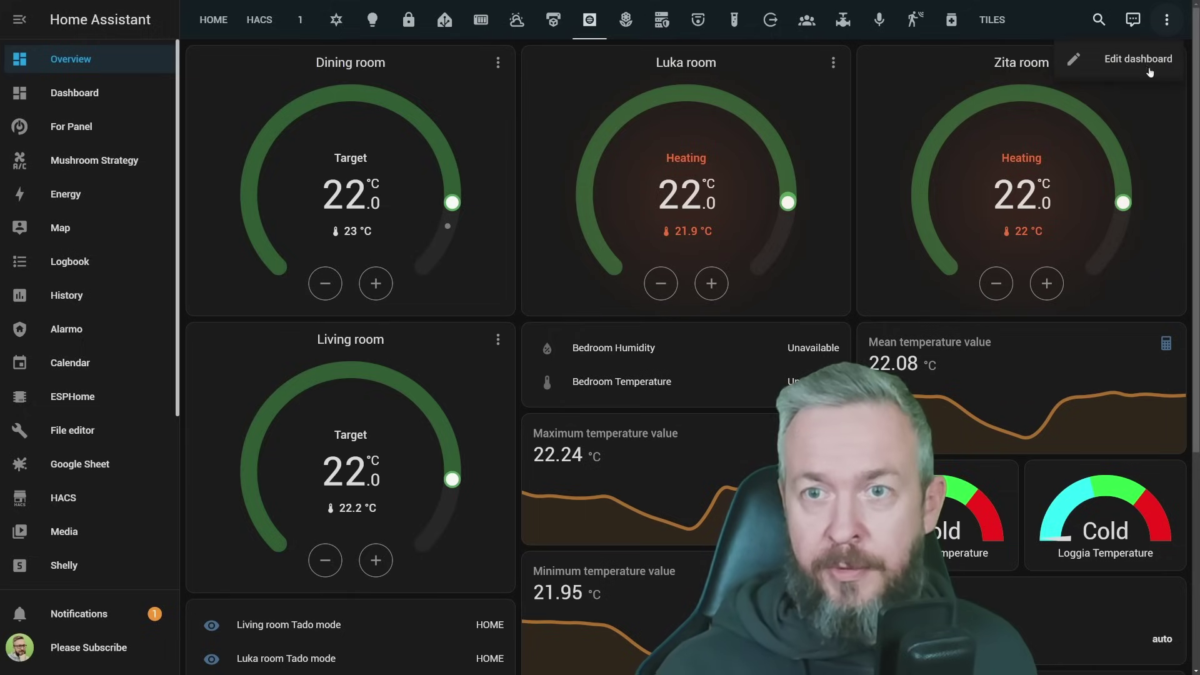
pyautogui.click(1137, 58)
pyautogui.click(555, 372)
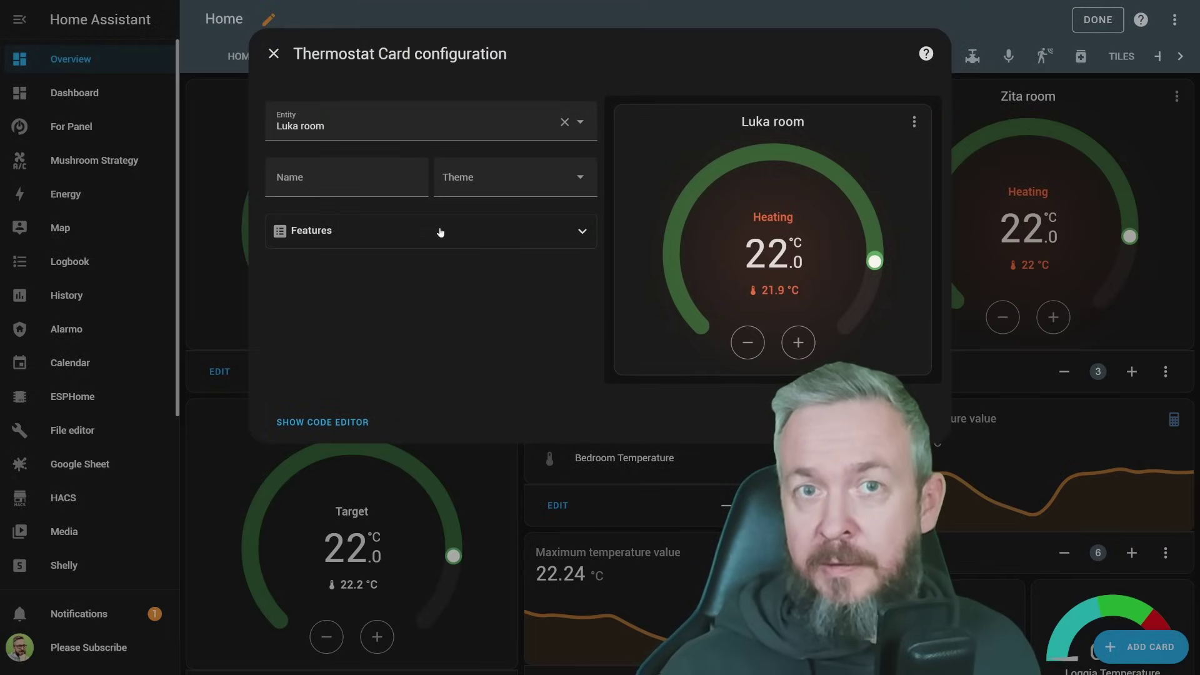
pyautogui.click(441, 233)
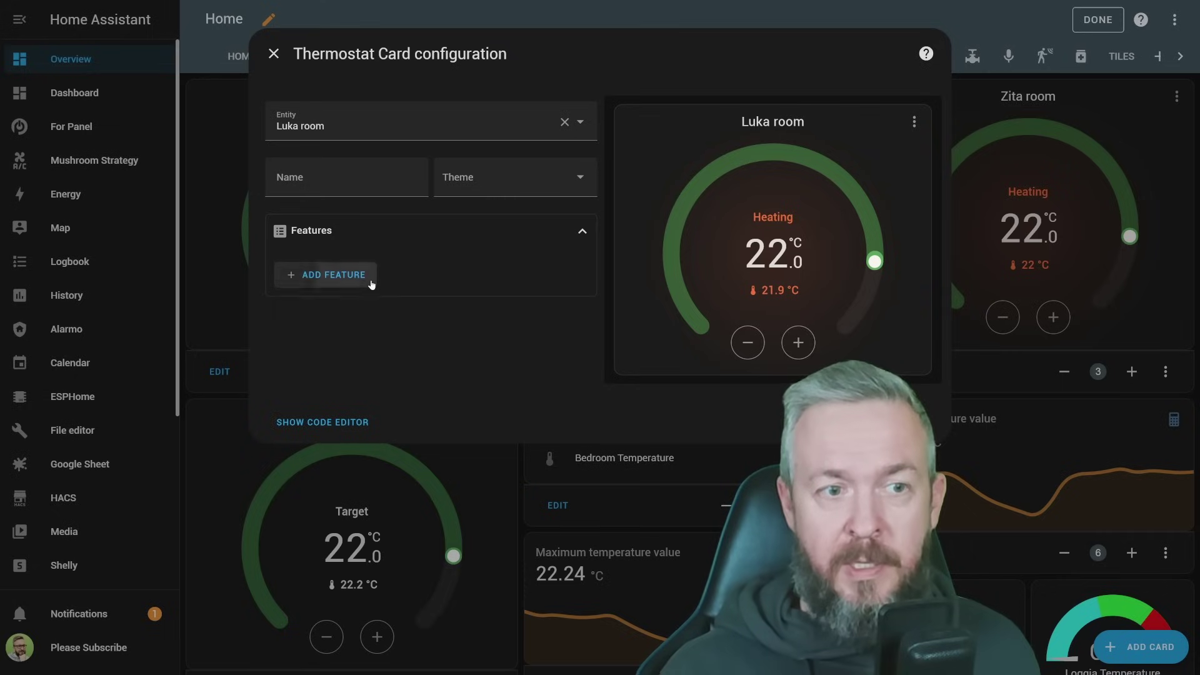
pyautogui.click(372, 277)
pyautogui.click(344, 311)
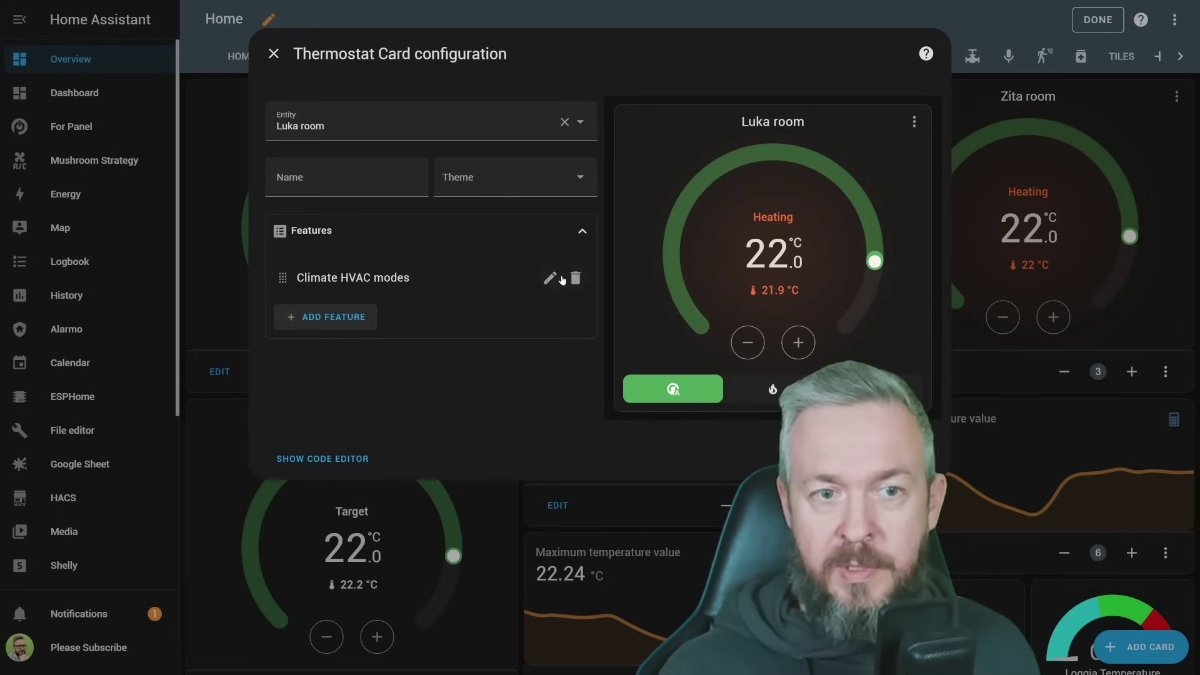
# Keep the Auto, Heat and Off HVAC modes enabled in the HVAC modes feature
pyautogui.click(546, 280)
pyautogui.click(282, 172)
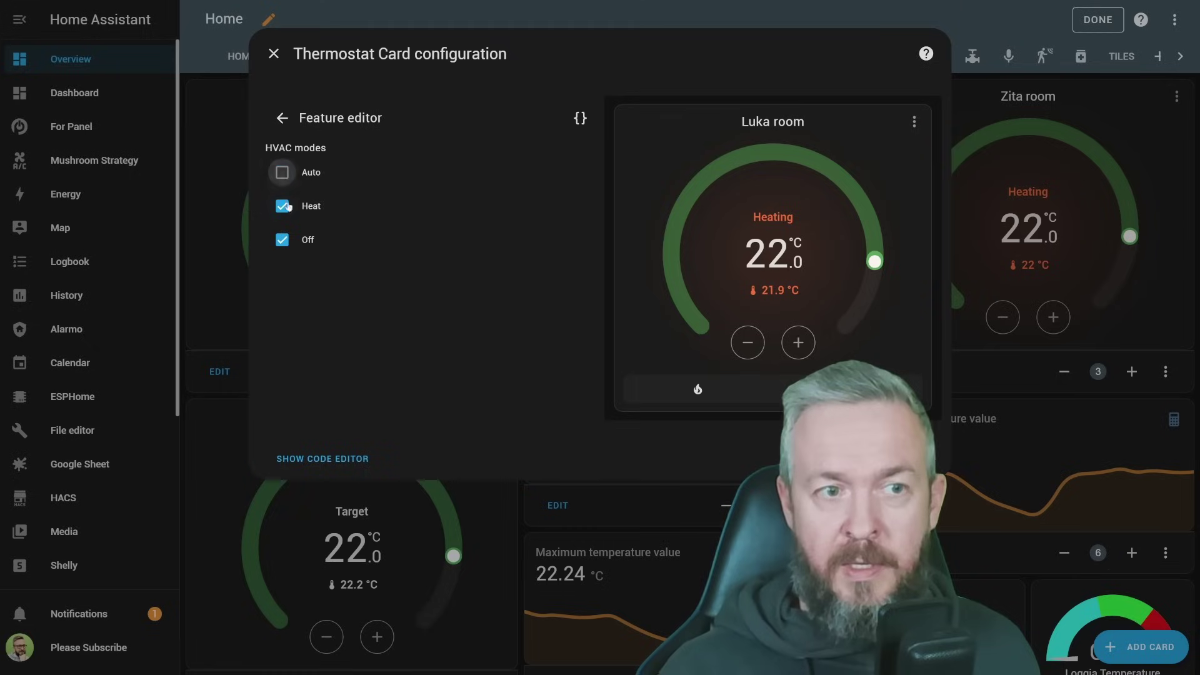
pyautogui.click(282, 206)
pyautogui.click(282, 240)
pyautogui.click(282, 206)
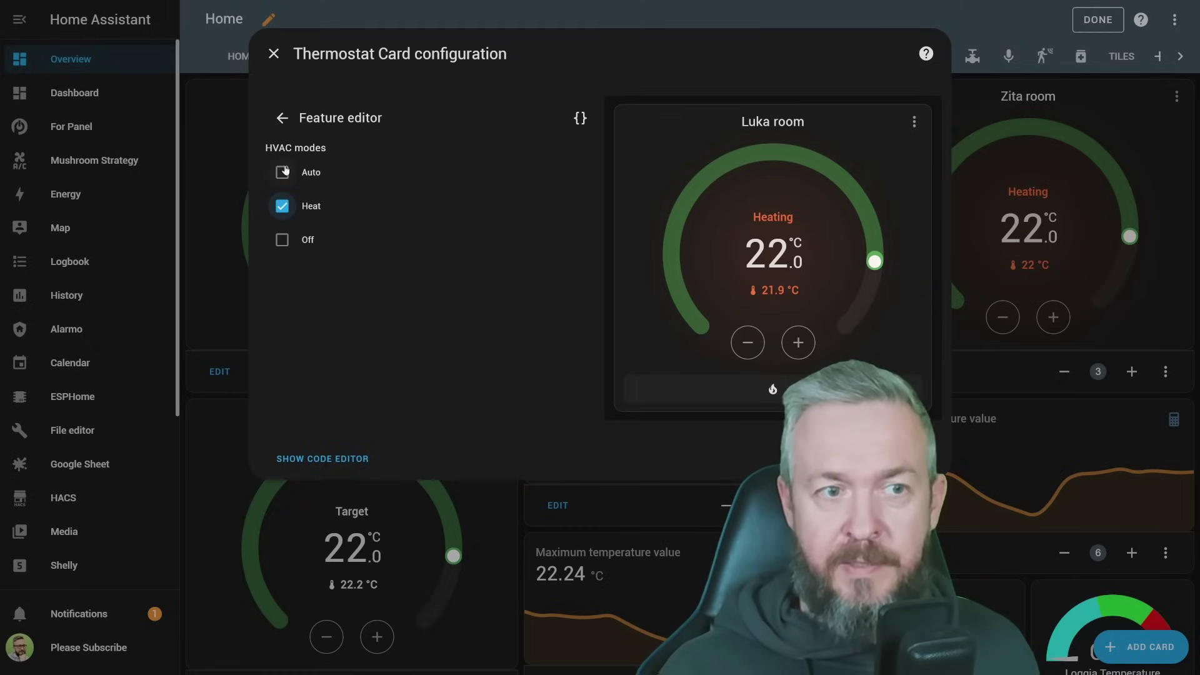
pyautogui.click(282, 172)
pyautogui.click(282, 240)
pyautogui.click(282, 116)
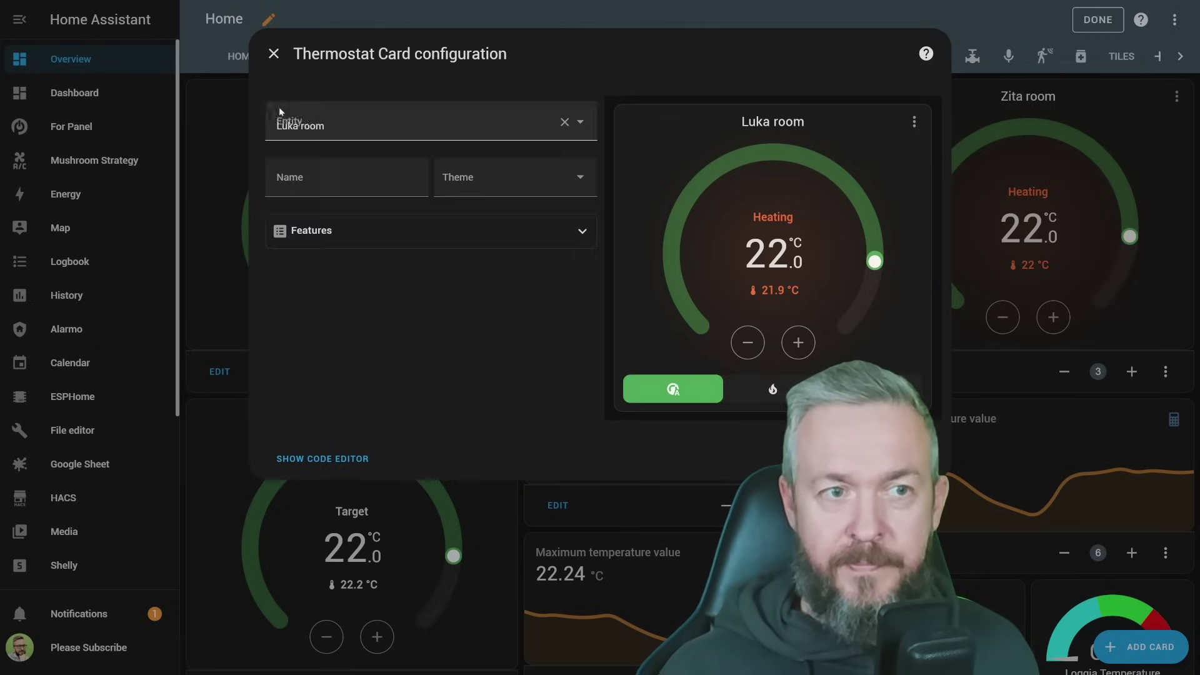
# Add the Climate preset modes feature to the card using the Dropdown style
pyautogui.click(351, 226)
pyautogui.click(341, 328)
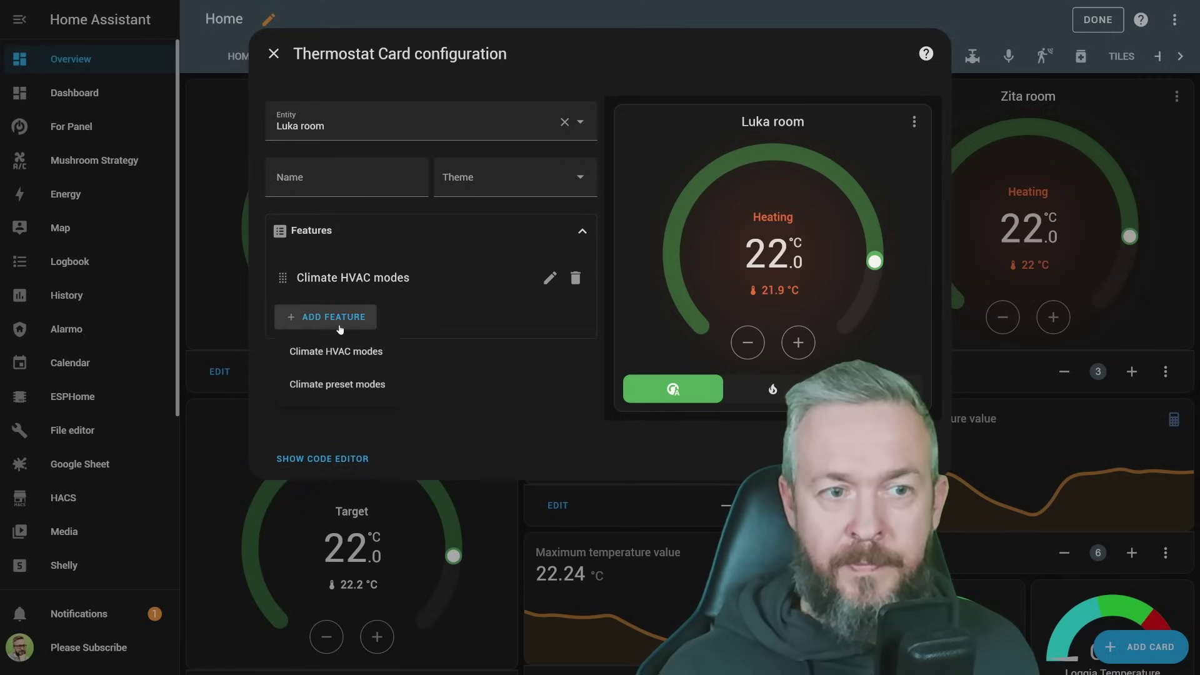
pyautogui.click(357, 386)
pyautogui.click(550, 321)
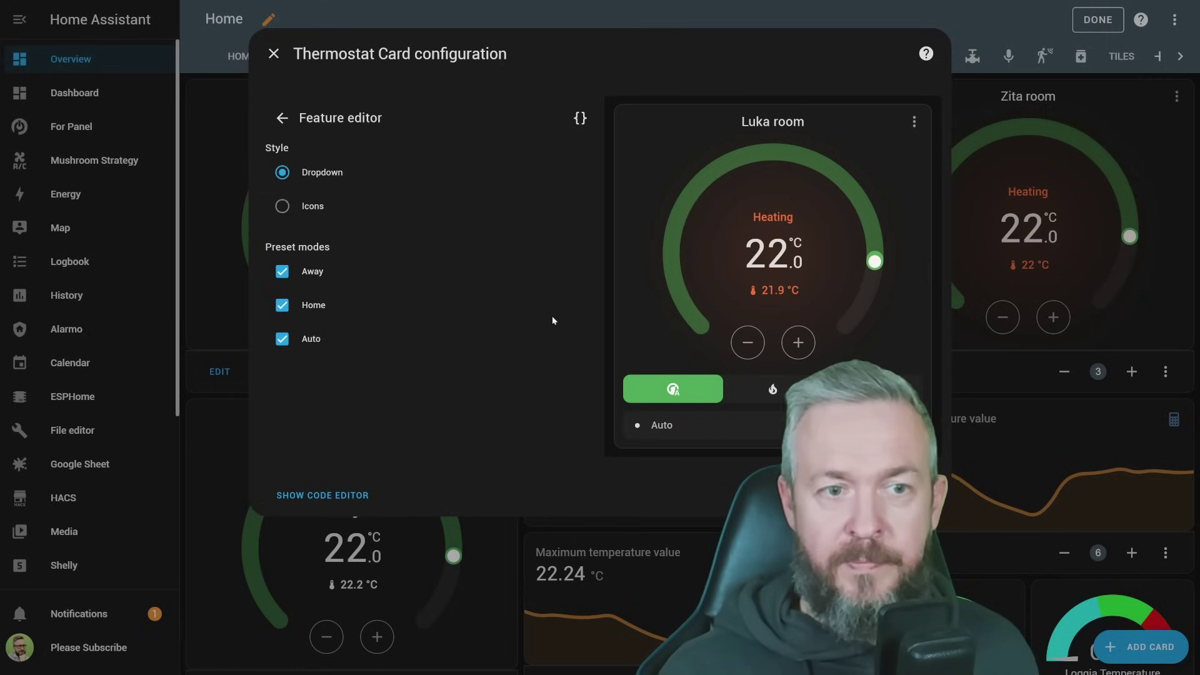
pyautogui.click(282, 206)
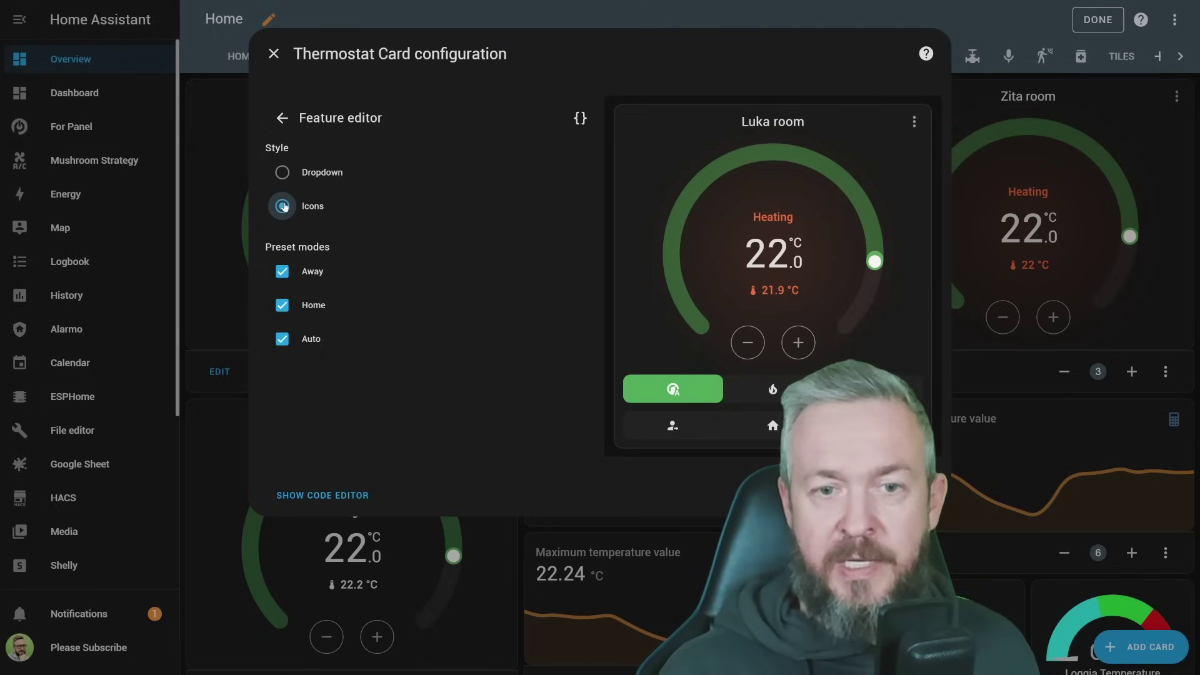
pyautogui.click(283, 173)
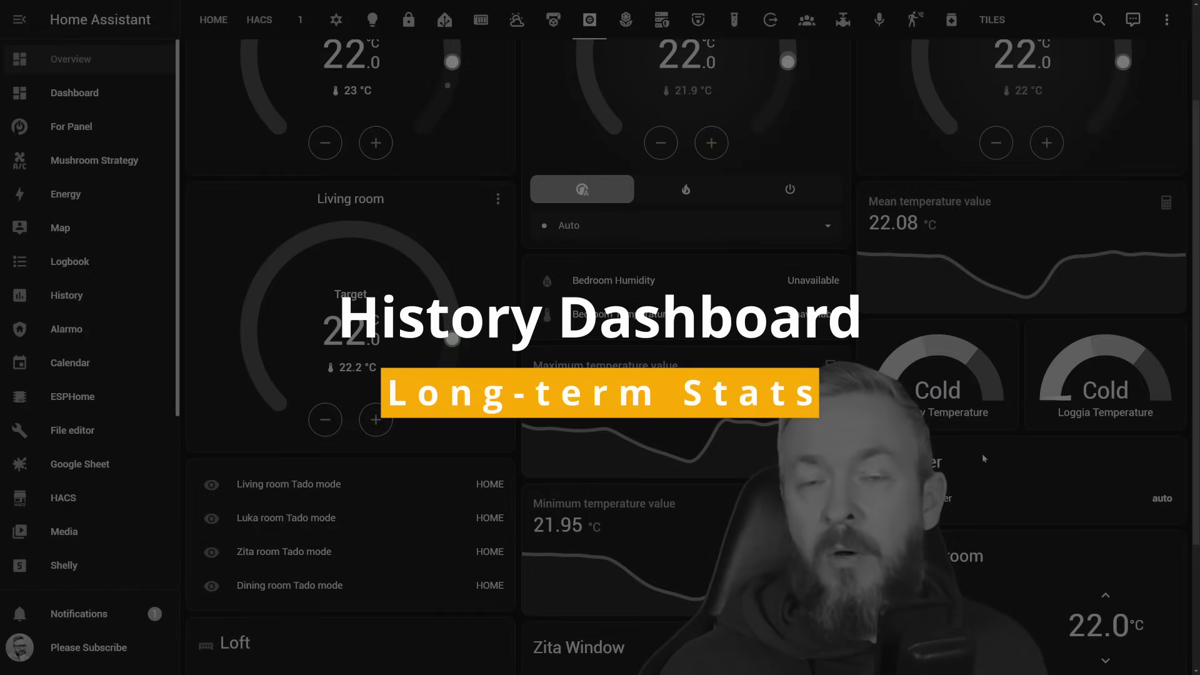
# Open Balcony Temperature's details and its full history for December 3–4, 2023
pyautogui.click(951, 393)
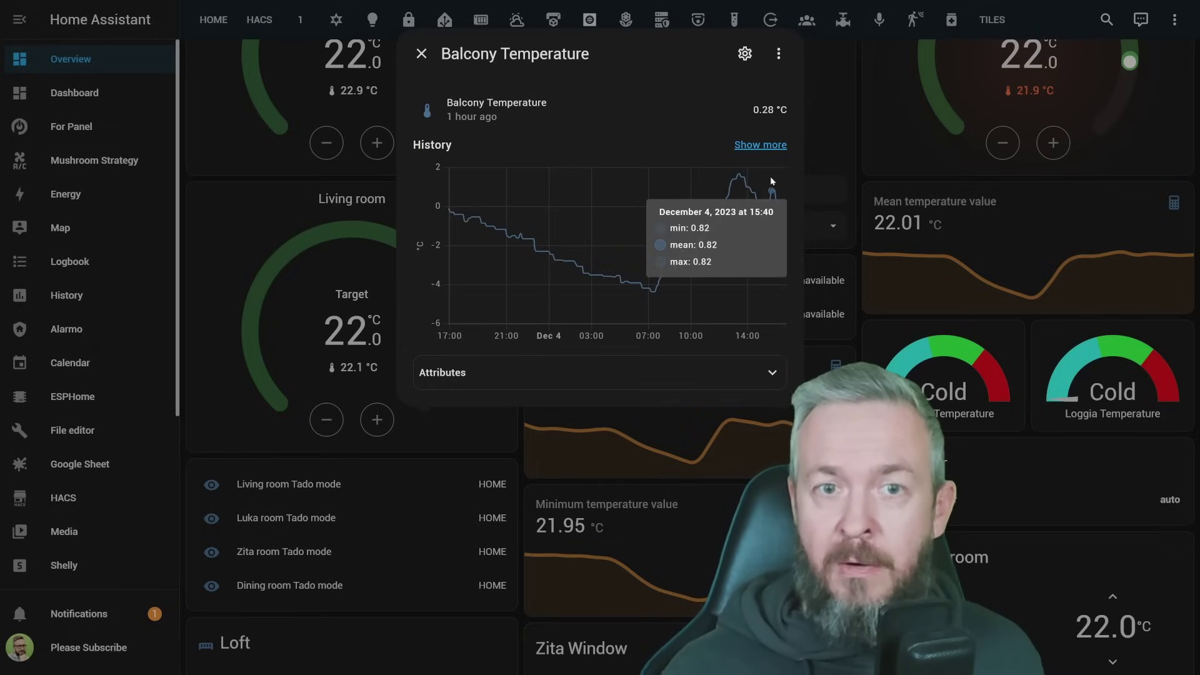
pyautogui.click(764, 146)
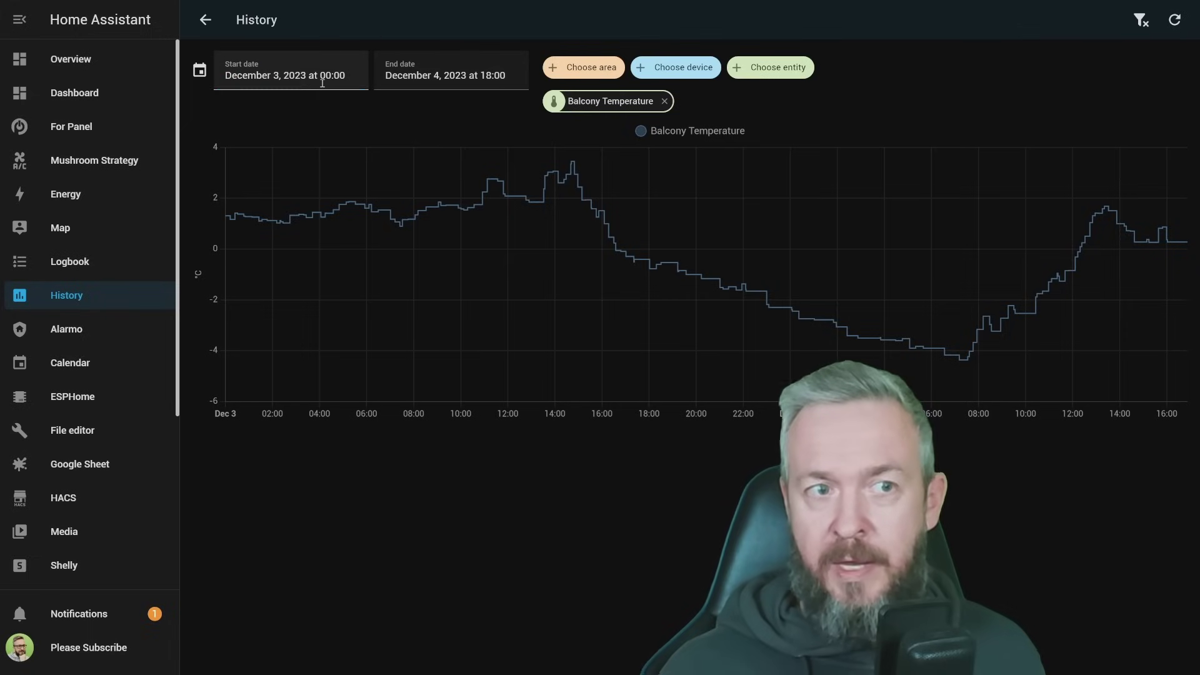
# Set the history range to the 'This year' preset, January 1 to December 31, 2023
pyautogui.click(287, 78)
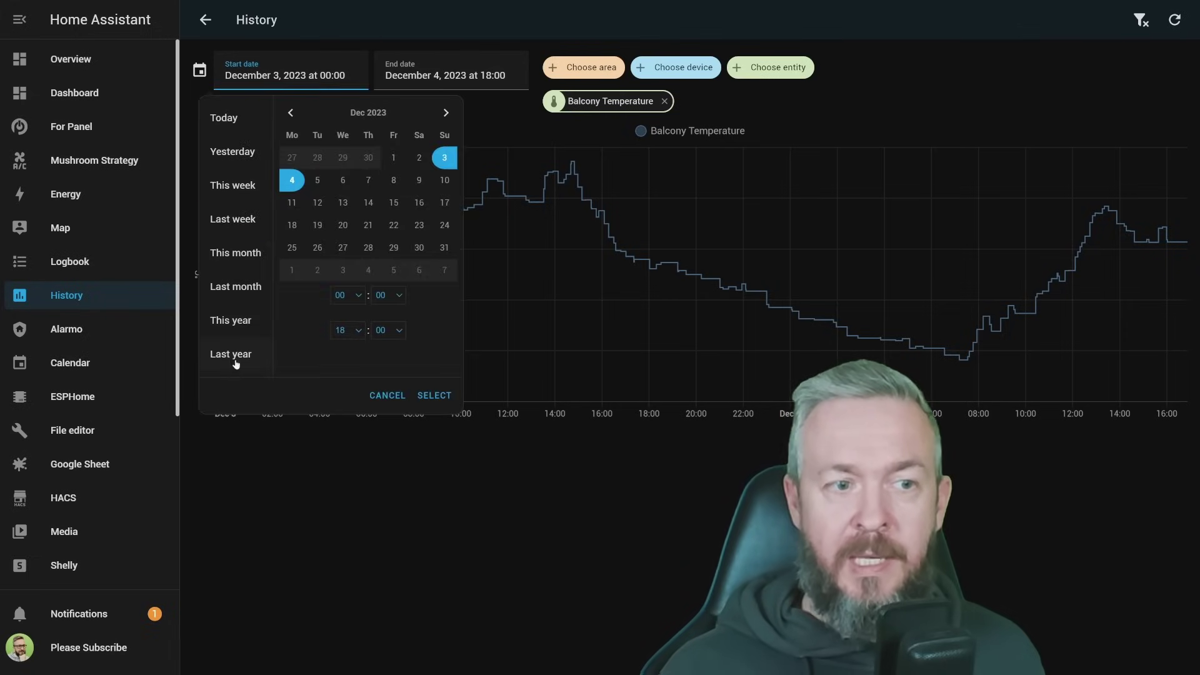
pyautogui.click(231, 322)
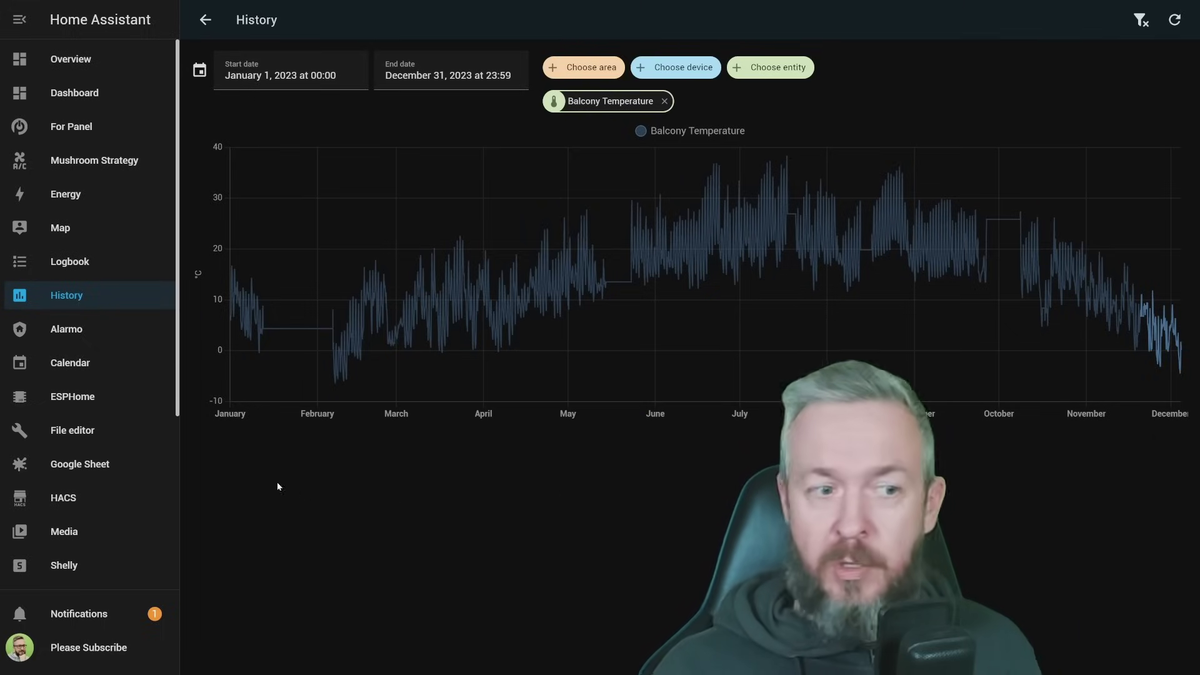
pyautogui.scroll(-4, 76, 500)
# In Developer tools Services, search 'todo.' and pick 'To-do list: Get to-do list items'
pyautogui.scroll(-1, 77, 544)
pyautogui.click(77, 529)
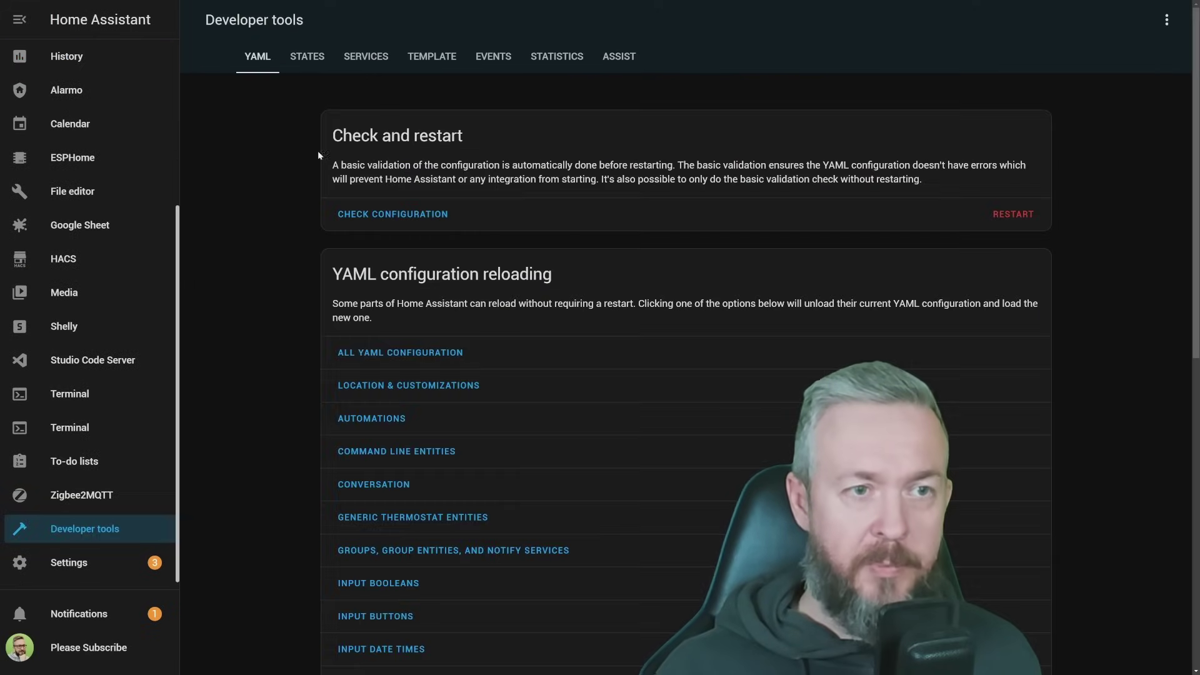
pyautogui.click(366, 56)
pyautogui.click(399, 143)
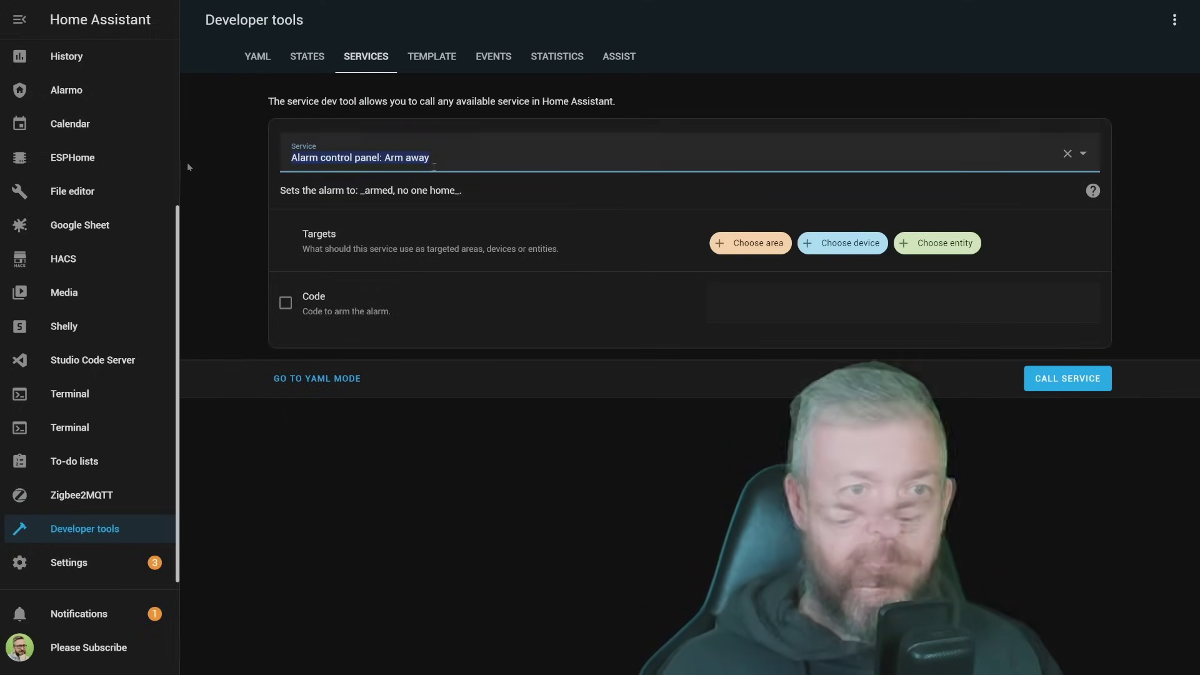
pyautogui.write('todo.')
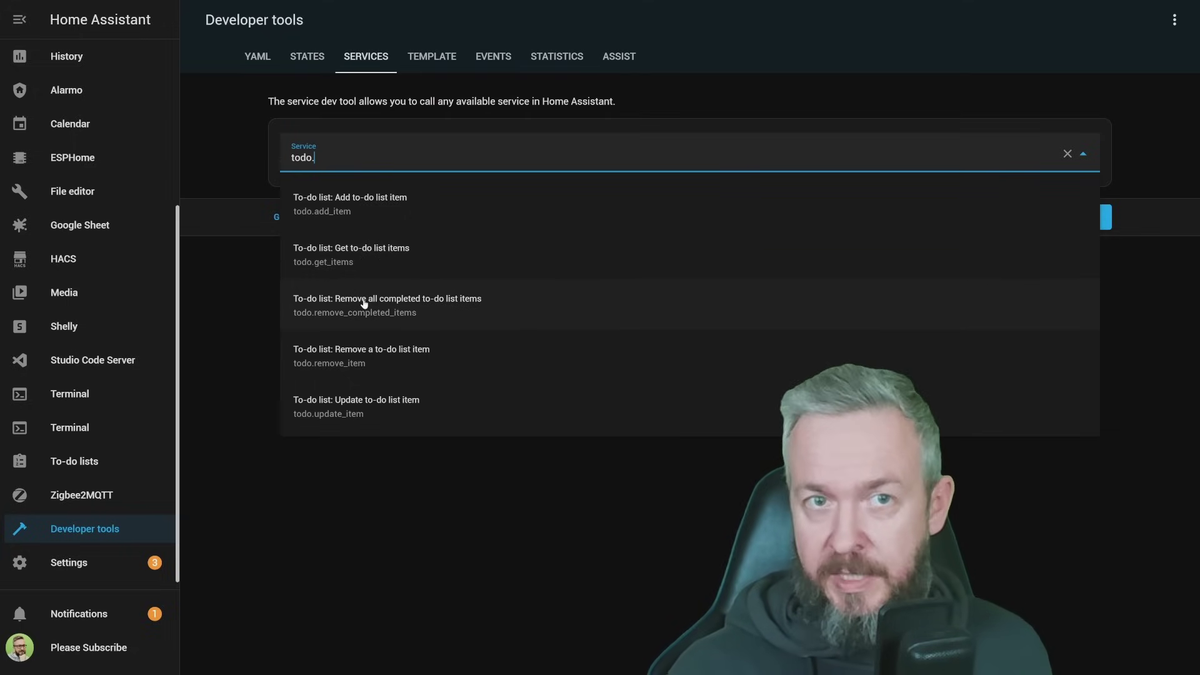
pyautogui.click(352, 255)
# Target Shopping List, include Completed items, and call the service to view the returned items
pyautogui.click(813, 250)
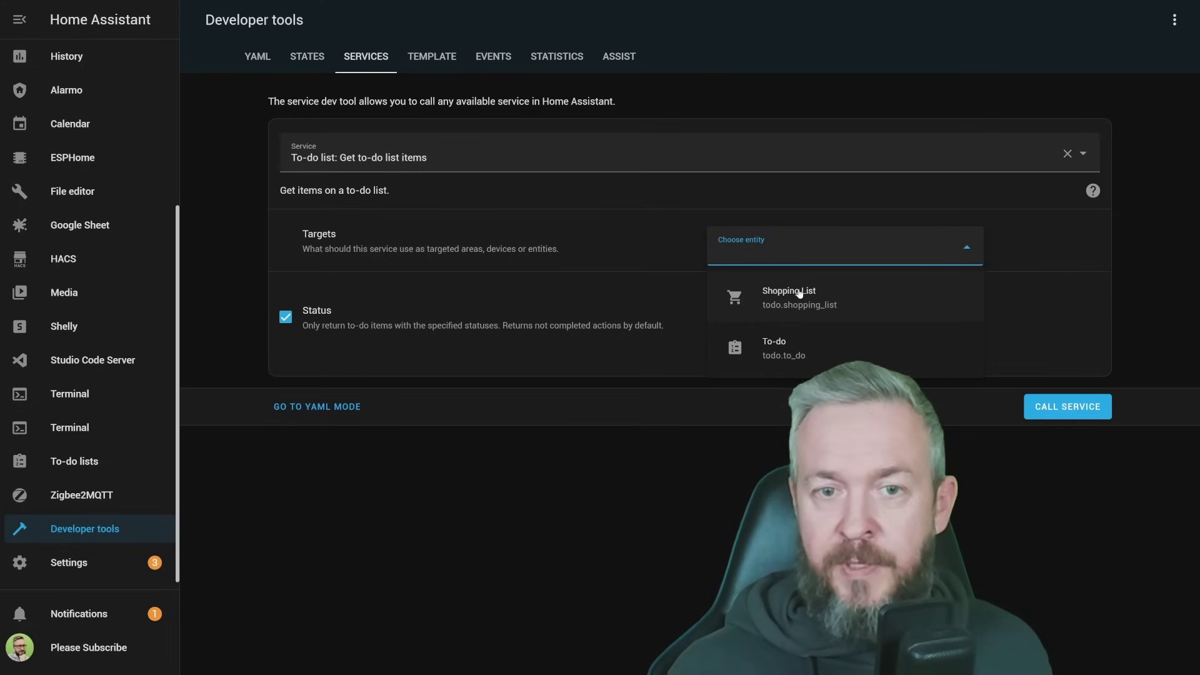
pyautogui.click(815, 289)
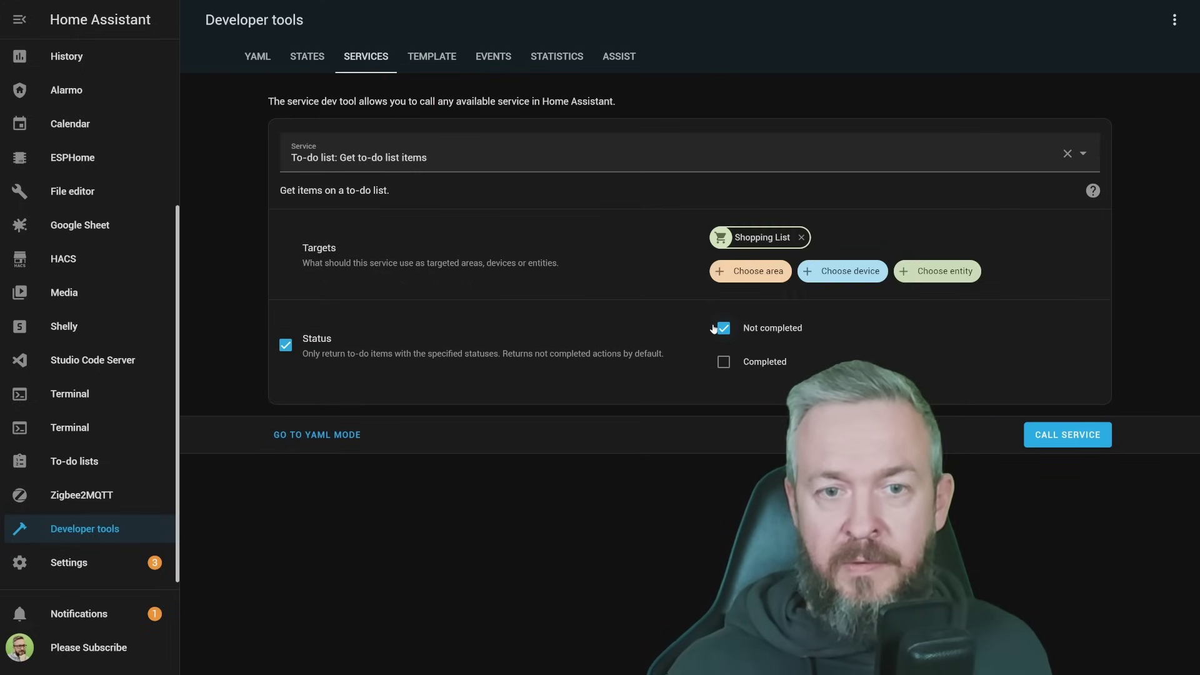
pyautogui.click(724, 361)
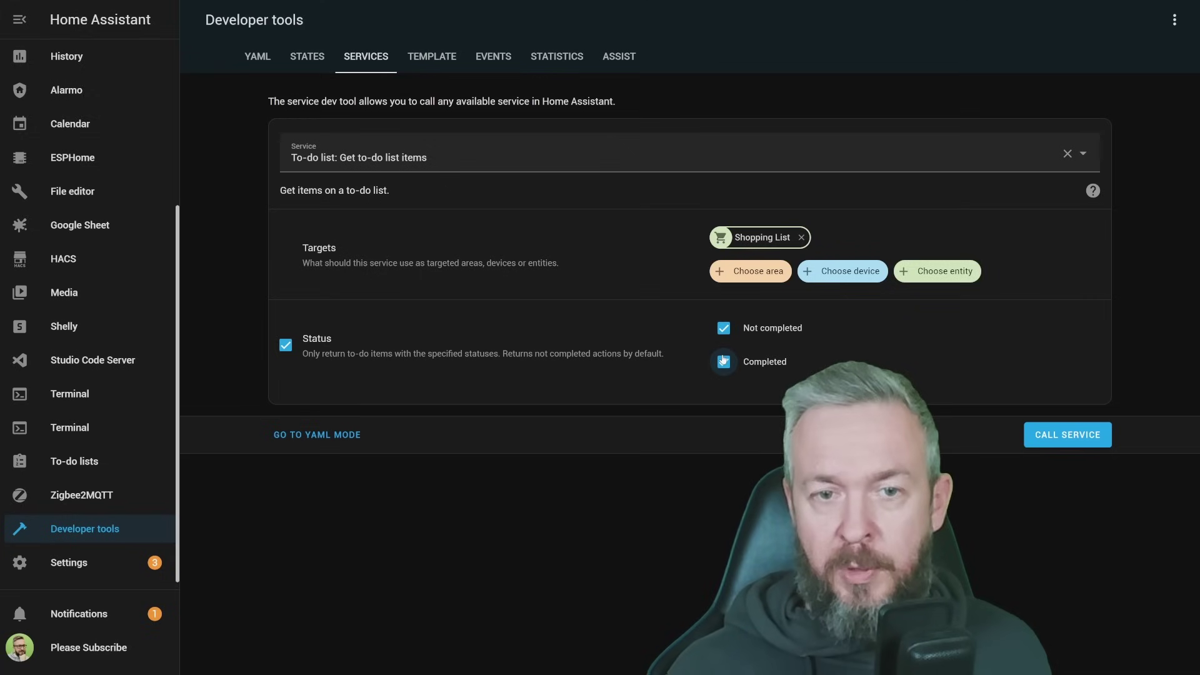
pyautogui.click(1068, 434)
pyautogui.scroll(-2, 591, 485)
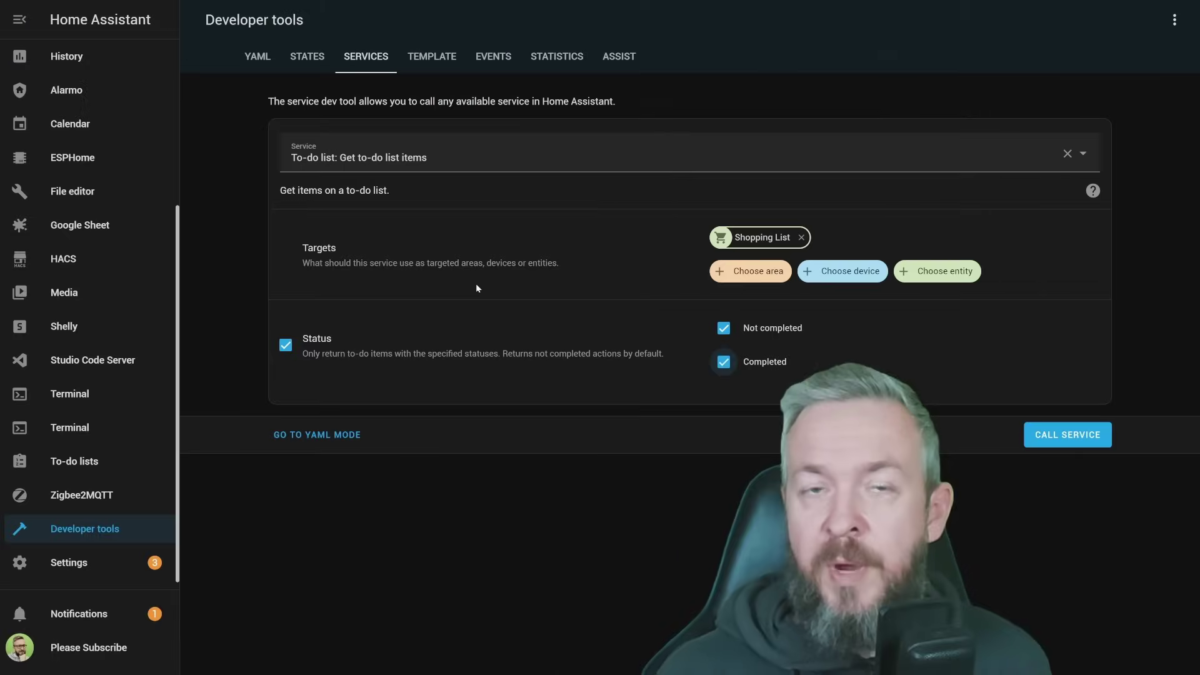
# Call the Get to-do list items service again and scroll through its response
pyautogui.click(1040, 429)
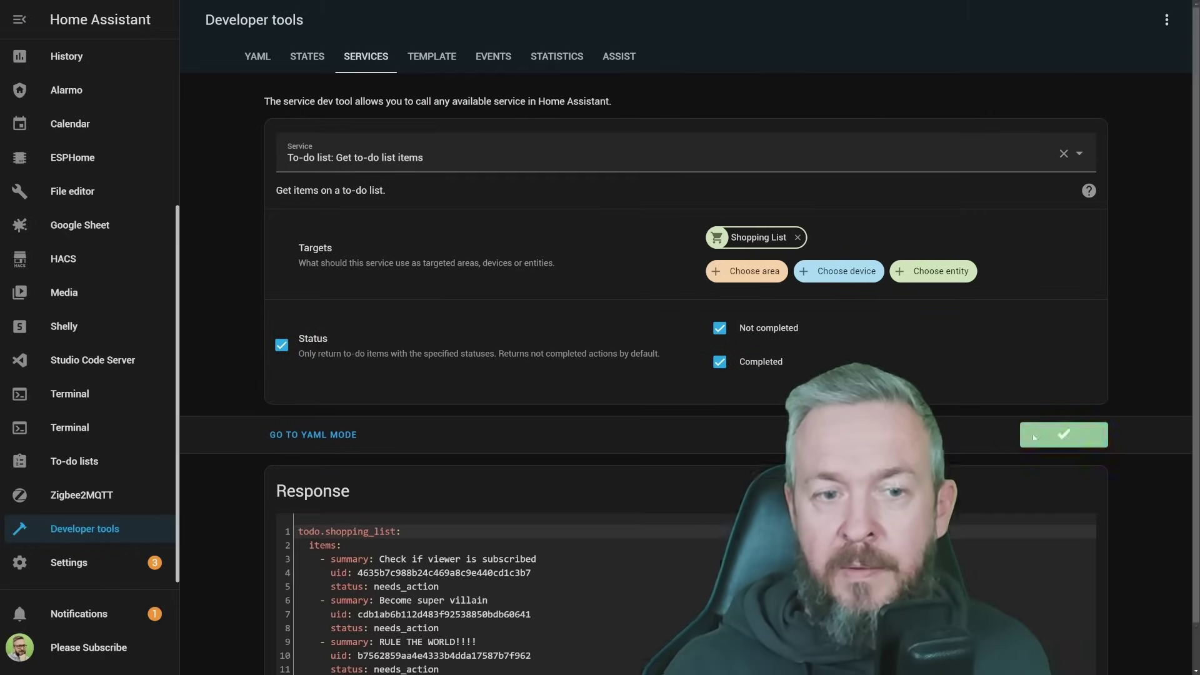
pyautogui.scroll(-1, 386, 518)
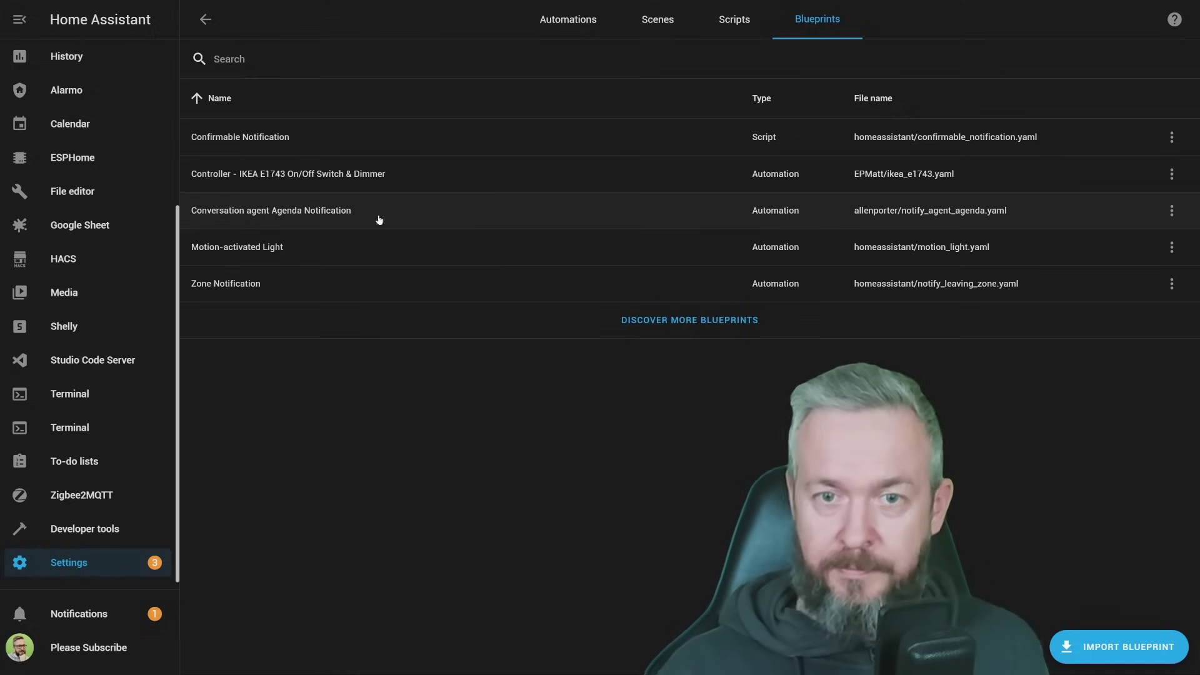
# Re-import the IKEA E1743 blueprint and confirm overwriting it with the updated TRÅDFRI version
pyautogui.click(1171, 173)
pyautogui.click(1074, 323)
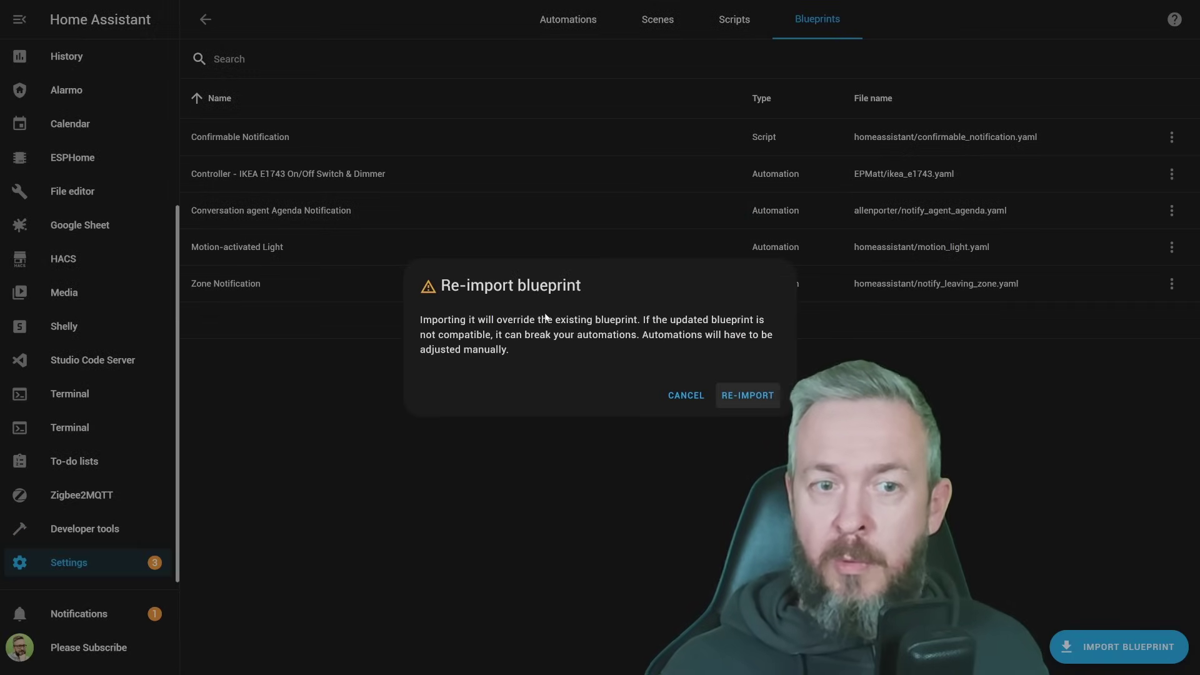
pyautogui.click(748, 394)
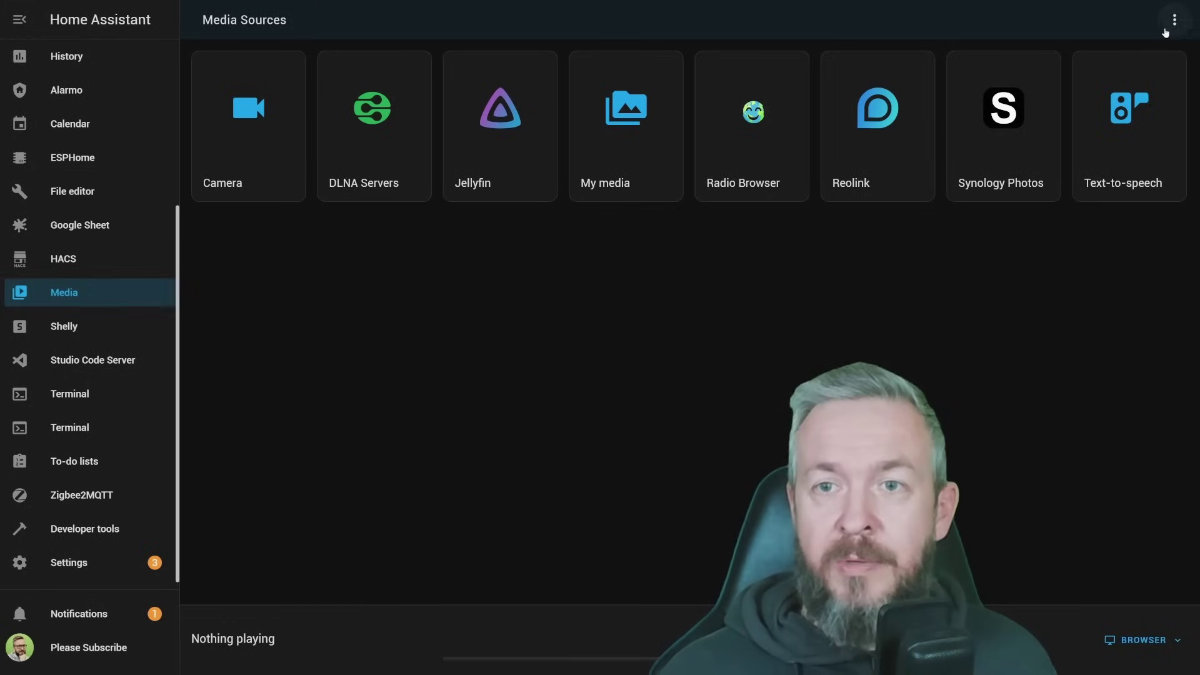
# Show the Auto, Grid and List layout options for the media sources page
pyautogui.click(1173, 24)
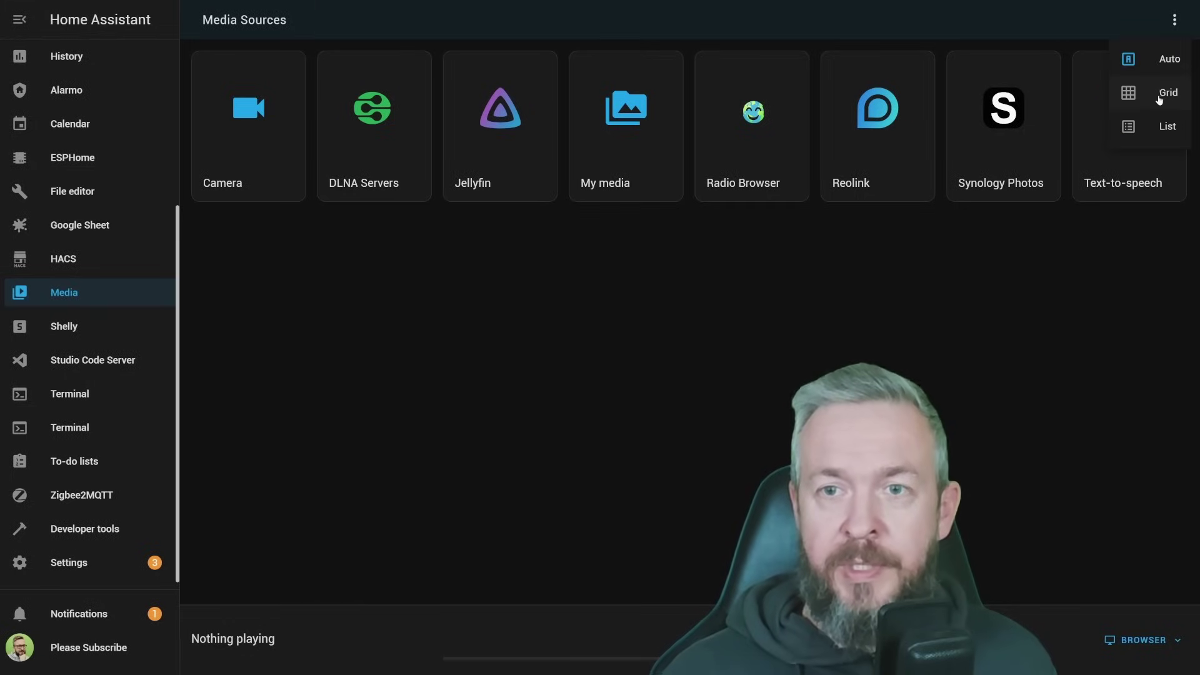
# Switch the media sources view to the List layout
pyautogui.click(1159, 100)
pyautogui.click(1175, 19)
pyautogui.click(1152, 131)
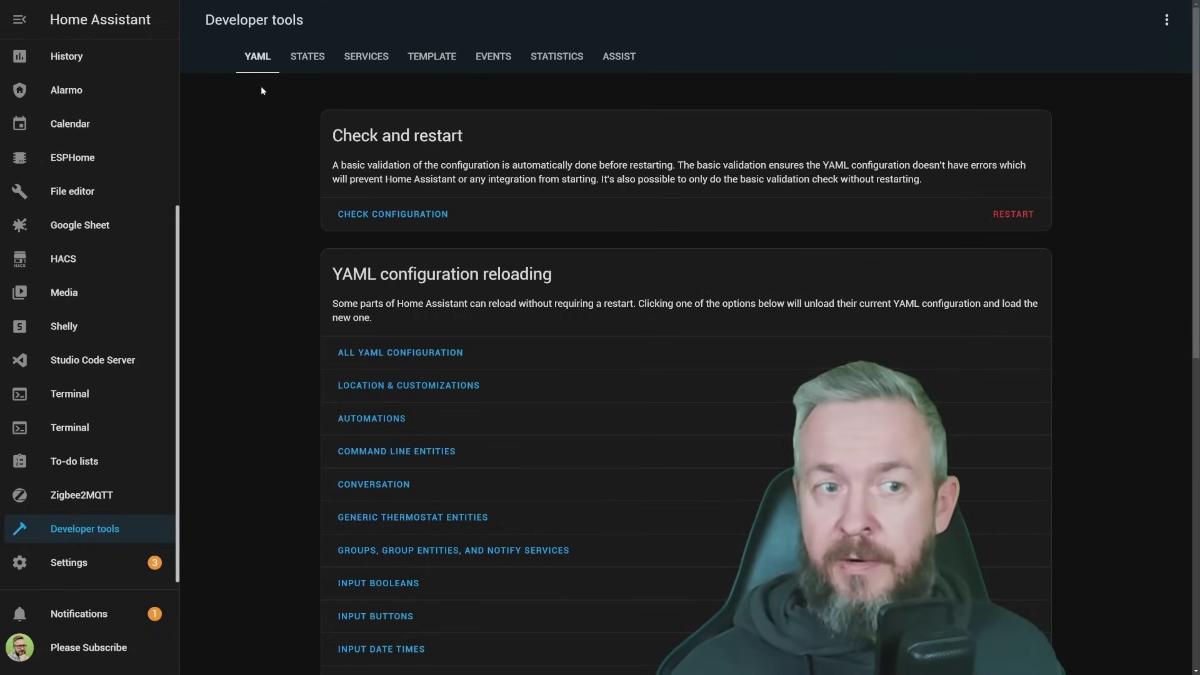
# Run Check Configuration and highlight the average_room_temperature.yaml file name in the min_max warning
pyautogui.click(360, 221)
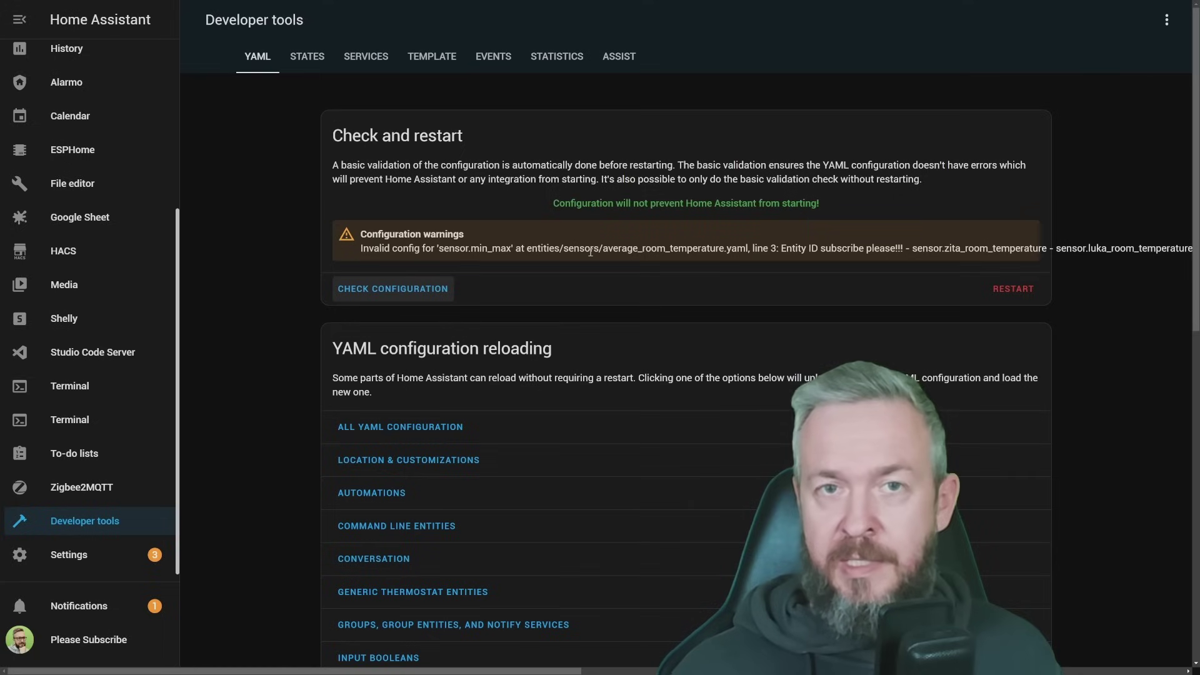
pyautogui.moveTo(604, 245); pyautogui.dragTo(902, 248)
pyautogui.click(783, 249)
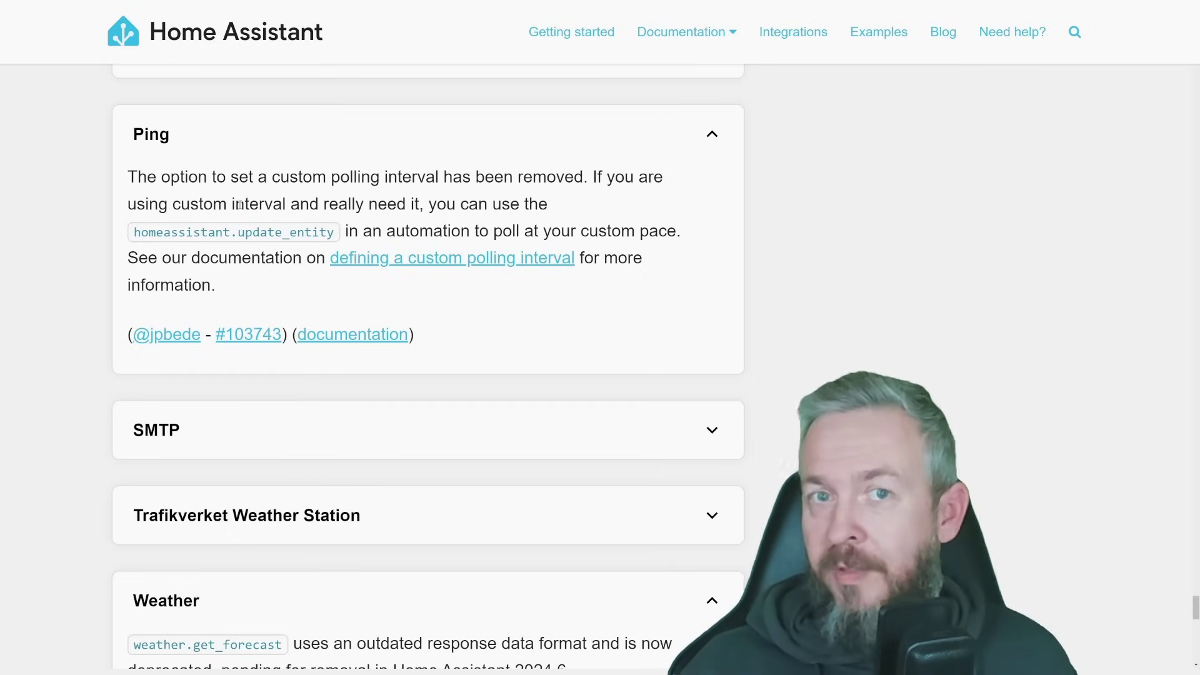
# Scroll the 2023.12 breaking changes down to the Weather entry recommending weather.get_forecasts
pyautogui.scroll(-8, 240, 206)
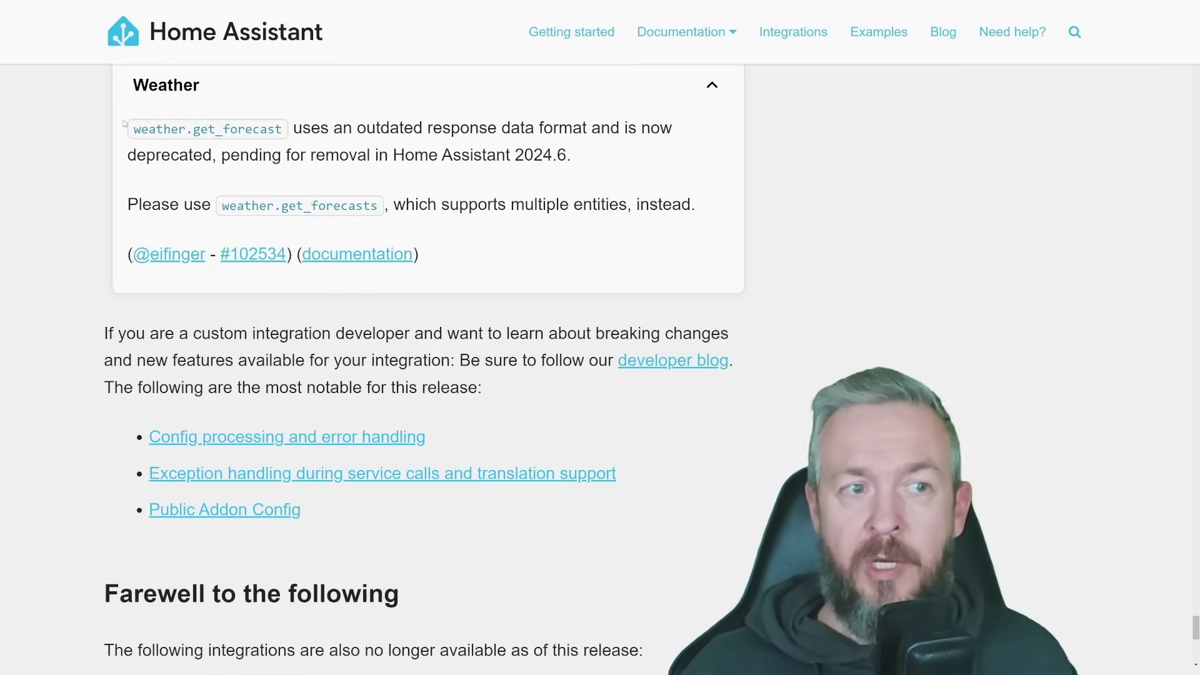